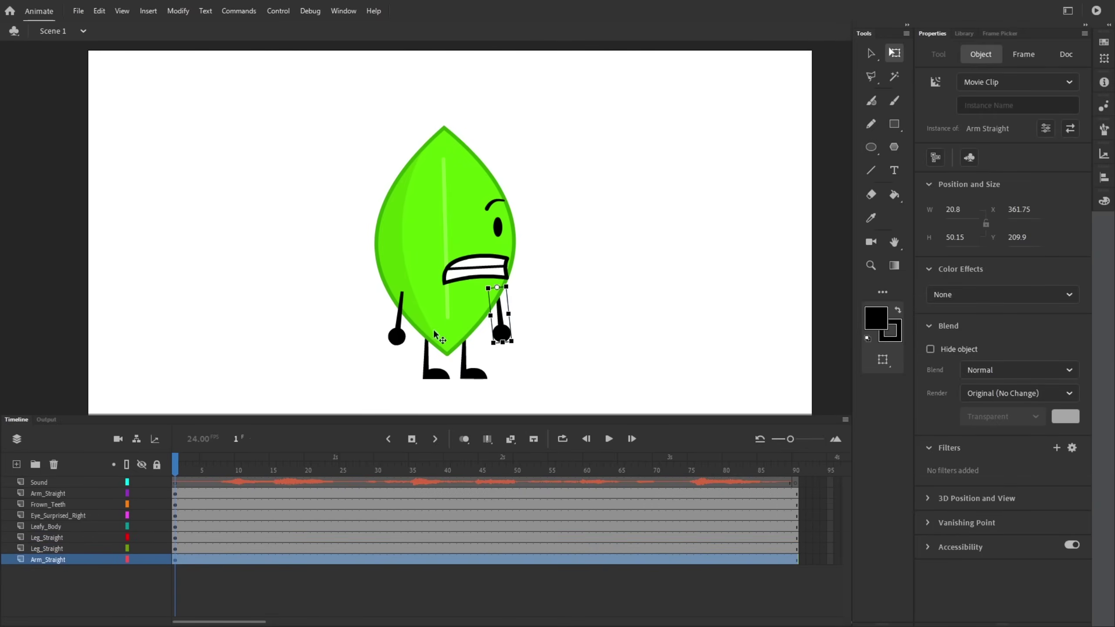
Check which timeline layer holds each body part of the leaf character and play back the timeline with its sound
{"action": "left_click", "coordinate": [401, 332]}
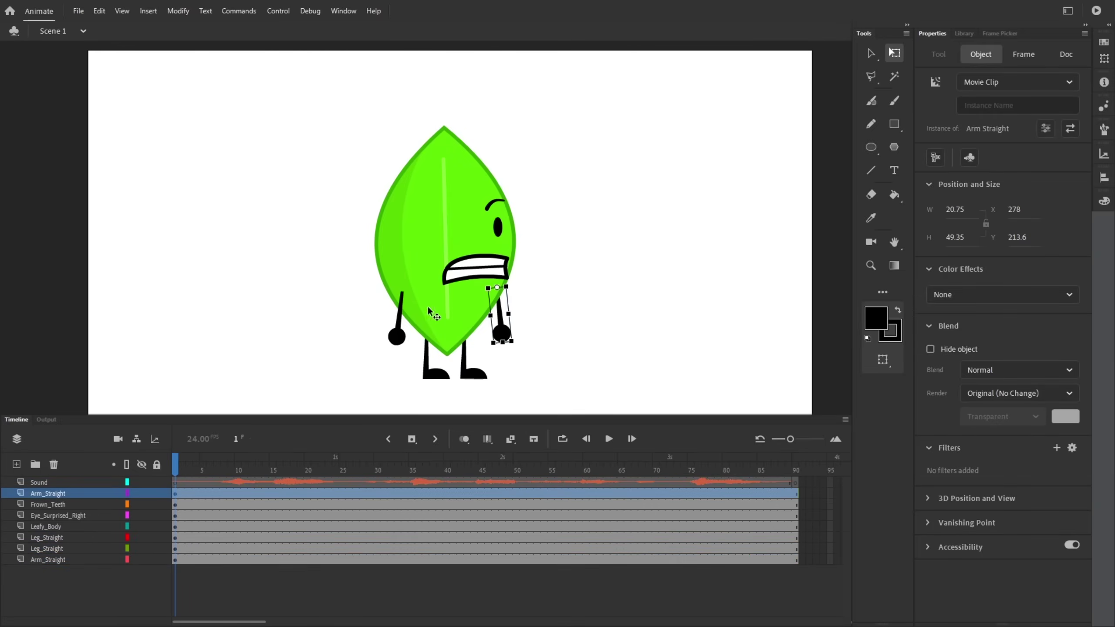
{"action": "left_click", "coordinate": [496, 232]}
{"action": "left_click", "coordinate": [479, 267]}
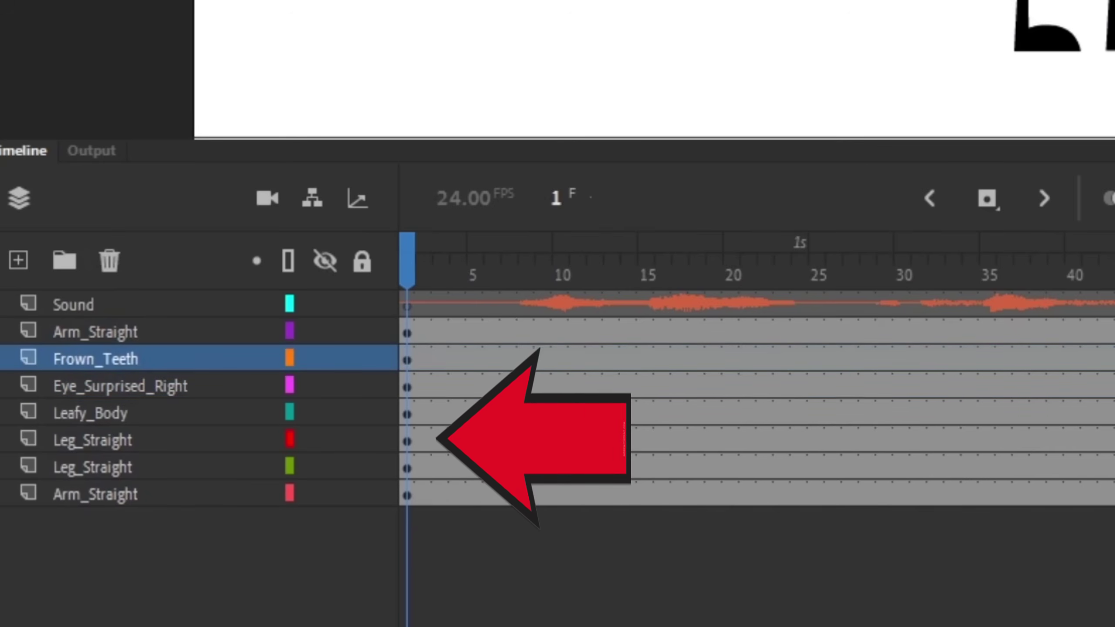
{"action": "left_click", "coordinate": [397, 335]}
{"action": "left_click", "coordinate": [440, 330]}
{"action": "left_click", "coordinate": [431, 354]}
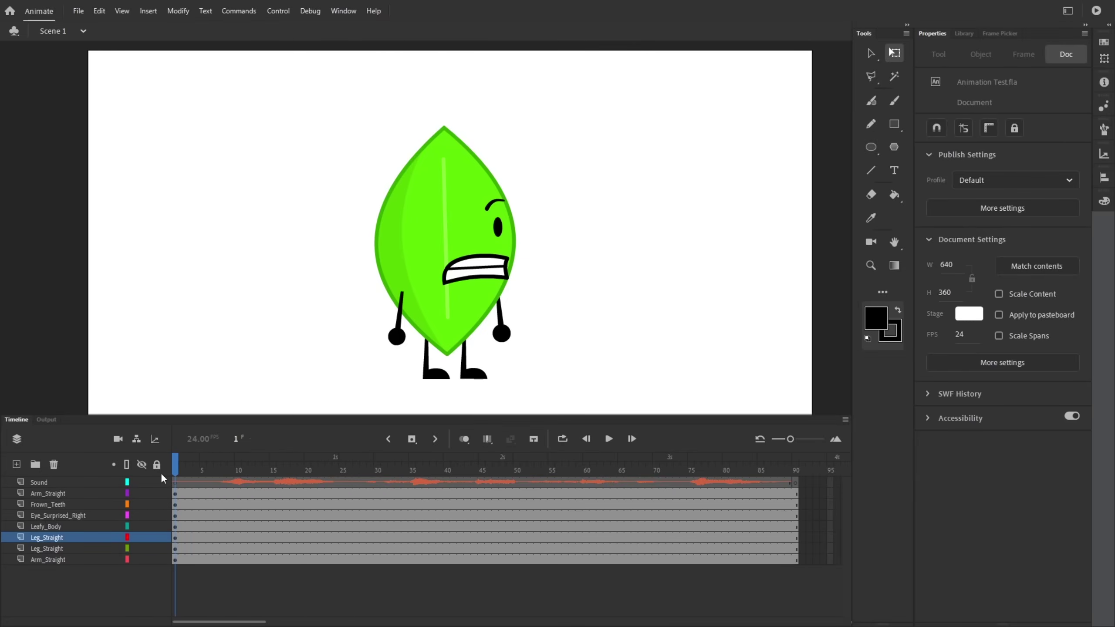
{"action": "key", "text": "Return"}
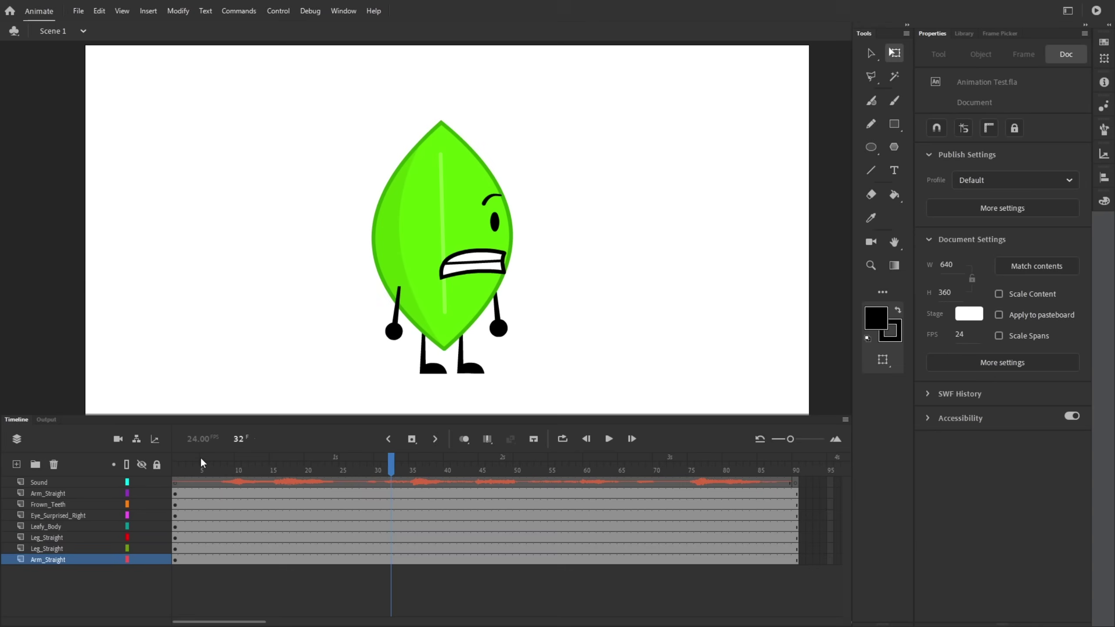
Insert keyframes on all body-part layers at frame 10
{"action": "left_click_drag", "start_coordinate": [203, 460], "coordinate": [238, 464]}
{"action": "left_click_drag", "start_coordinate": [237, 560], "coordinate": [238, 494]}
{"action": "key", "text": "F6"}
Rotate the leaf's body, face and arms together slightly clockwise at frame 10, leaving the legs in place
{"action": "left_click", "coordinate": [260, 342]}
{"action": "left_click", "coordinate": [432, 370]}
{"action": "left_click", "coordinate": [468, 368], "text": "shift"}
{"action": "left_click_drag", "start_coordinate": [356, 144], "coordinate": [543, 302]}
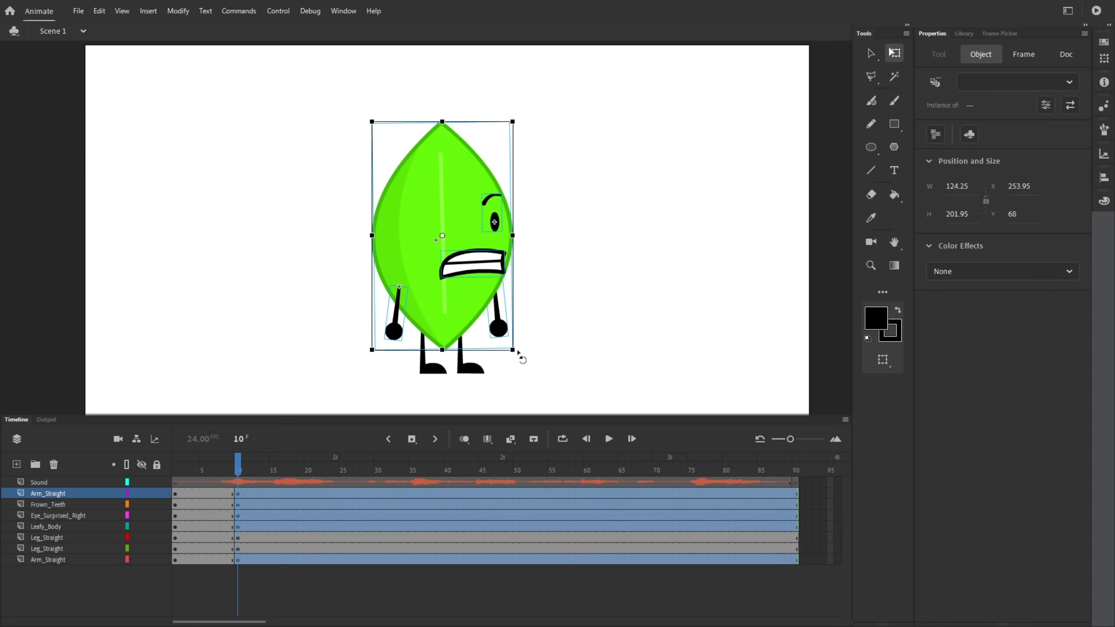
{"action": "left_click_drag", "start_coordinate": [518, 354], "coordinate": [514, 358]}
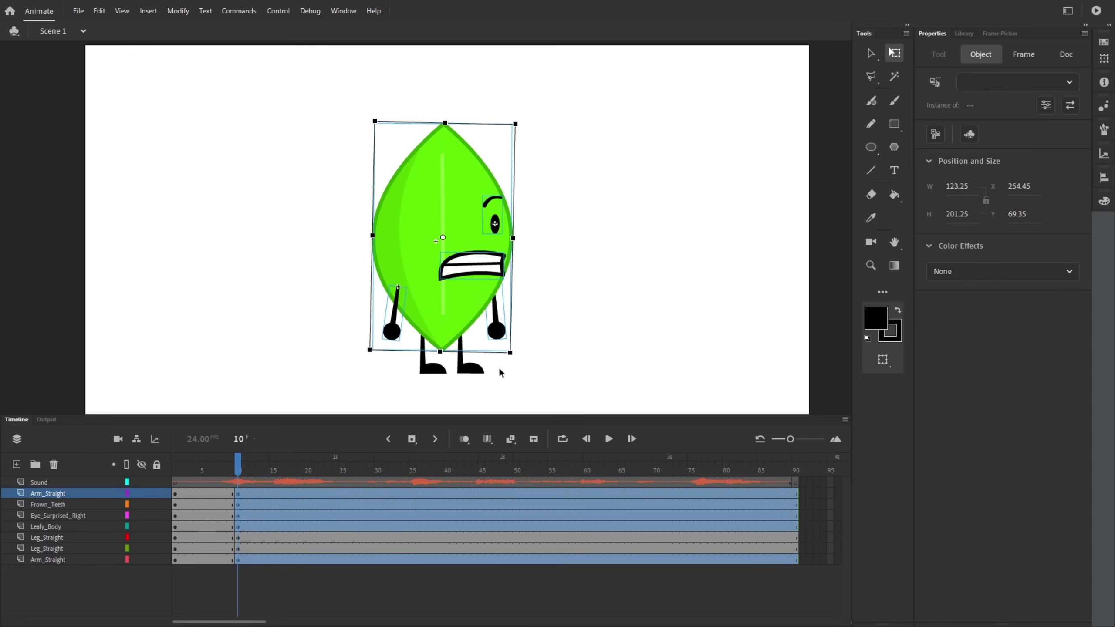
Compare the first poses and nudge the eye and mouth slightly down and to the right at frame 10
{"action": "left_click", "coordinate": [211, 470]}
{"action": "left_click", "coordinate": [245, 469]}
{"action": "left_click", "coordinate": [243, 515]}
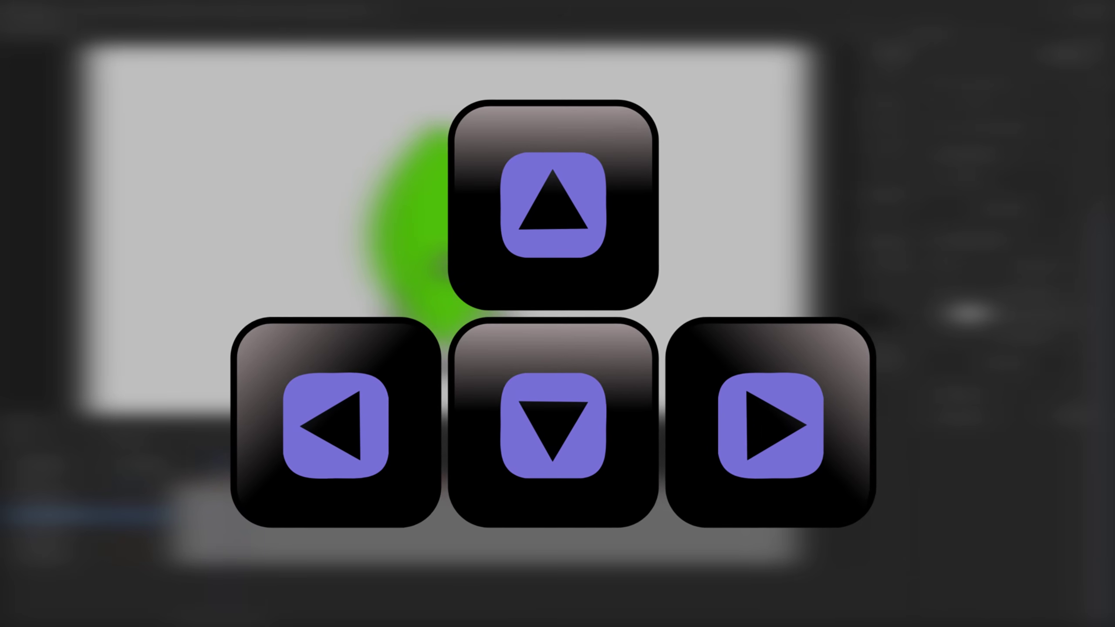
{"action": "left_click_drag", "start_coordinate": [336, 131], "coordinate": [501, 314]}
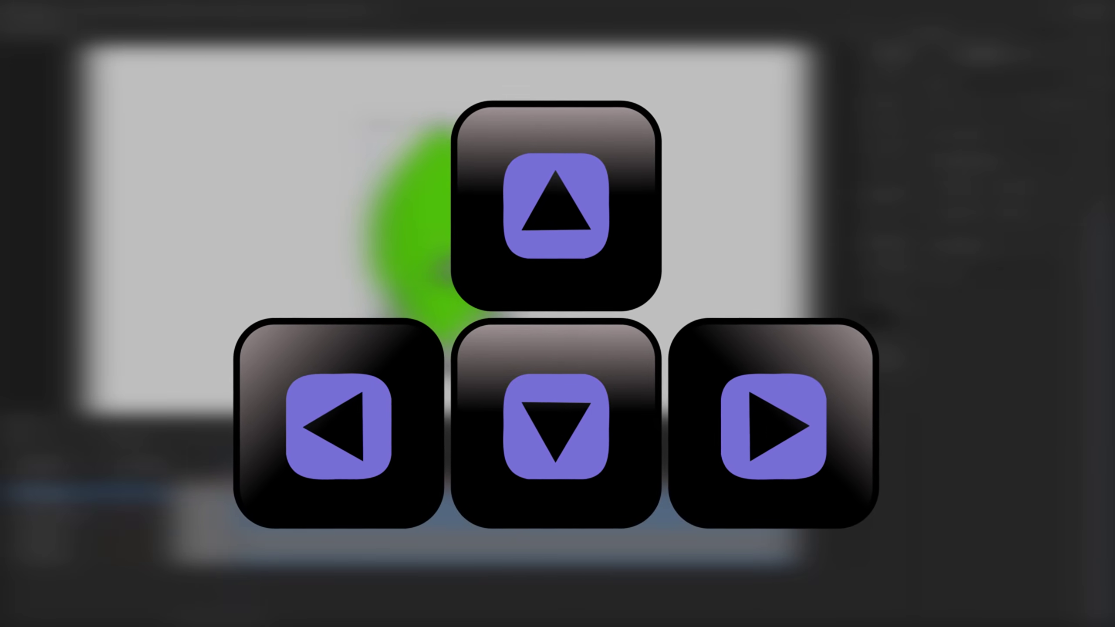
{"action": "key", "text": "Left"}
{"action": "key", "text": "Left"}
{"action": "key", "text": "Down"}
{"action": "key", "text": "Down"}
{"action": "key", "text": "Right"}
{"action": "key", "text": "Right"}
{"action": "key", "text": "Right"}
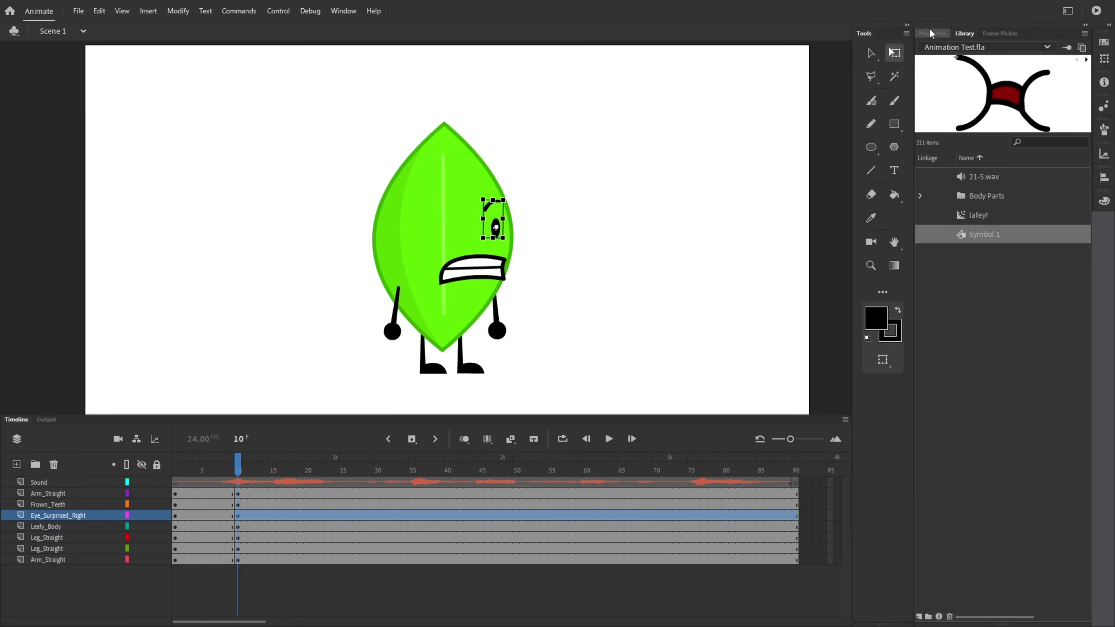
Swap the eye at frame 10 for the Eye Closed symbol
{"action": "left_click", "coordinate": [932, 31]}
{"action": "left_click", "coordinate": [1071, 129]}
{"action": "left_click", "coordinate": [548, 311]}
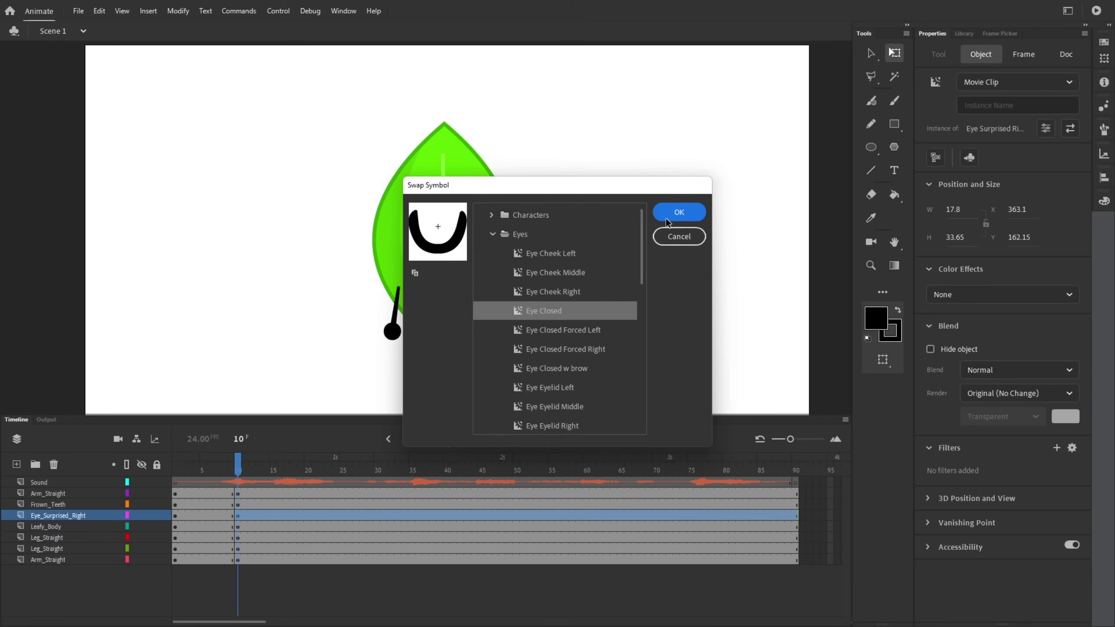
{"action": "left_click", "coordinate": [679, 212]}
{"action": "left_click", "coordinate": [393, 368]}
Adjust the arm and leg at frame 10 to follow the tilted body
{"action": "scroll", "coordinate": [425, 338], "scroll_direction": "up", "scroll_amount": 5}
{"action": "left_click_drag", "start_coordinate": [232, 464], "coordinate": [237, 462]}
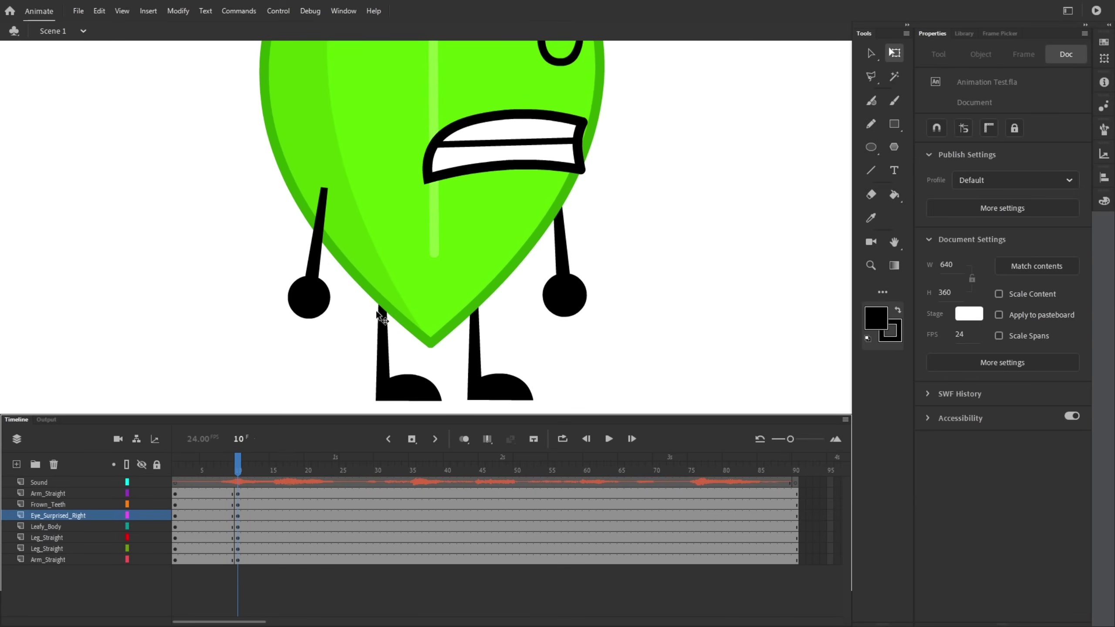
{"action": "left_click", "coordinate": [315, 307]}
{"action": "left_click_drag", "start_coordinate": [326, 325], "coordinate": [330, 335]}
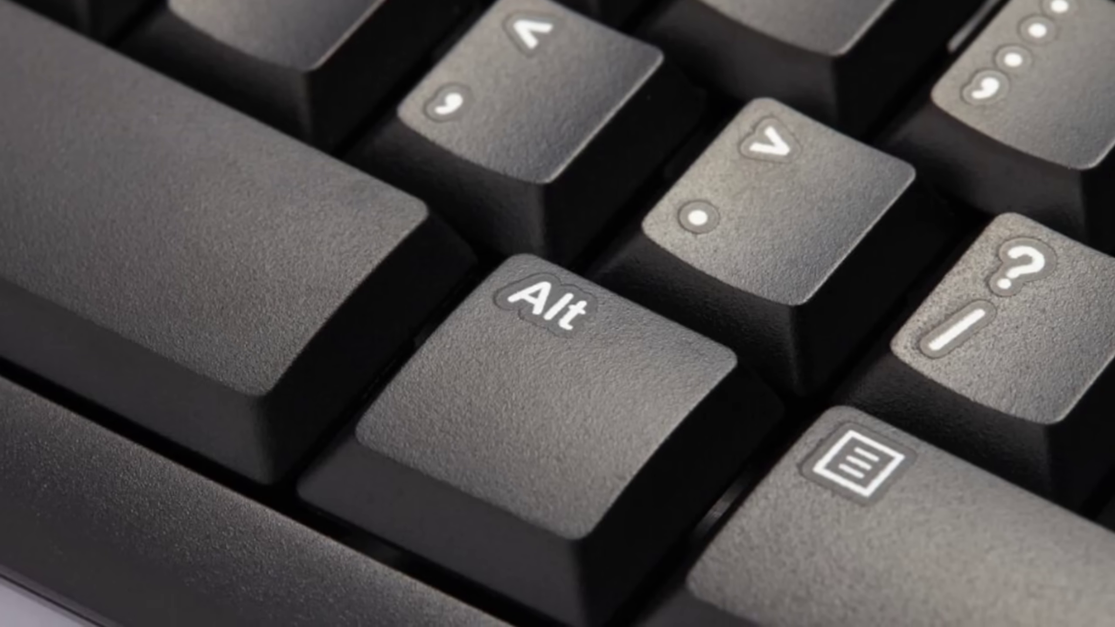
{"action": "left_click_drag", "start_coordinate": [475, 323], "coordinate": [435, 328]}
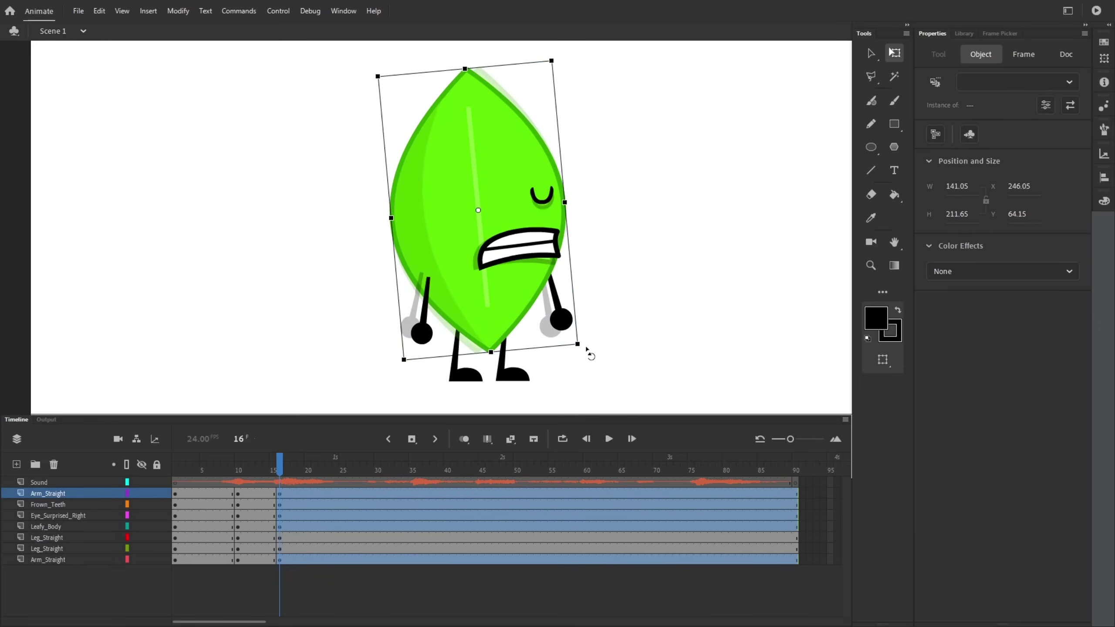
Fine-tune the rotation of the body, face and arms at frame 16 and nudge them left and up
{"action": "left_click_drag", "start_coordinate": [588, 349], "coordinate": [587, 350]}
{"action": "key", "text": "Left"}
{"action": "key", "text": "Left"}
{"action": "key", "text": "Left"}
{"action": "key", "text": "Left"}
{"action": "key", "text": "Left"}
{"action": "key", "text": "Left"}
{"action": "key", "text": "Left"}
{"action": "key", "text": "Left"}
{"action": "key", "text": "Up"}
{"action": "key", "text": "Up"}
{"action": "key", "text": "Up"}
{"action": "key", "text": "Up"}
{"action": "key", "text": "Up"}
{"action": "key", "text": "Up"}
{"action": "key", "text": "Up"}
{"action": "key", "text": "Up"}
{"action": "key", "text": "Up"}
Check the eye at frame 17 and copy the eyebrow shape from the Eye Surprised Right library symbol
{"action": "left_click", "coordinate": [285, 466]}
{"action": "left_click_drag", "start_coordinate": [596, 271], "coordinate": [372, 142]}
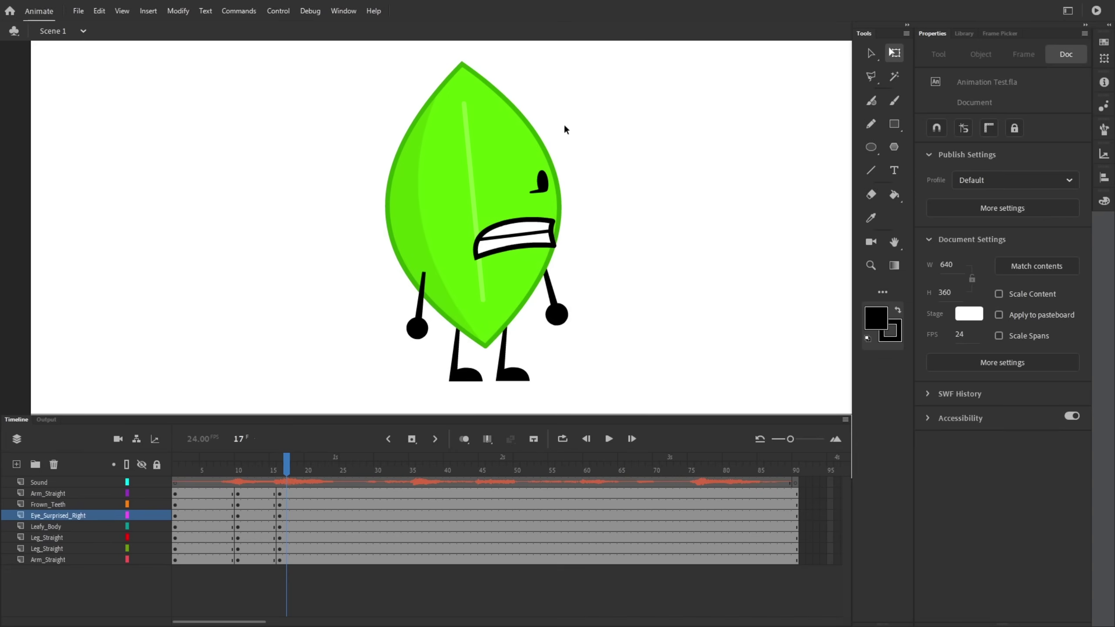
{"action": "scroll", "coordinate": [562, 156], "scroll_direction": "up", "scroll_amount": 2}
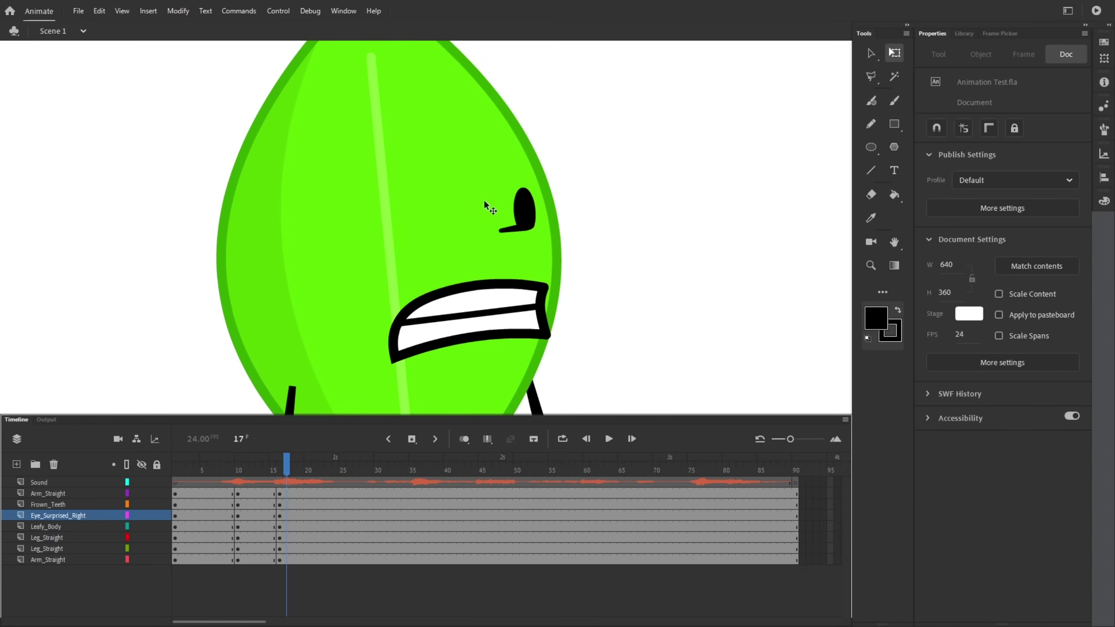
{"action": "left_click", "coordinate": [519, 204]}
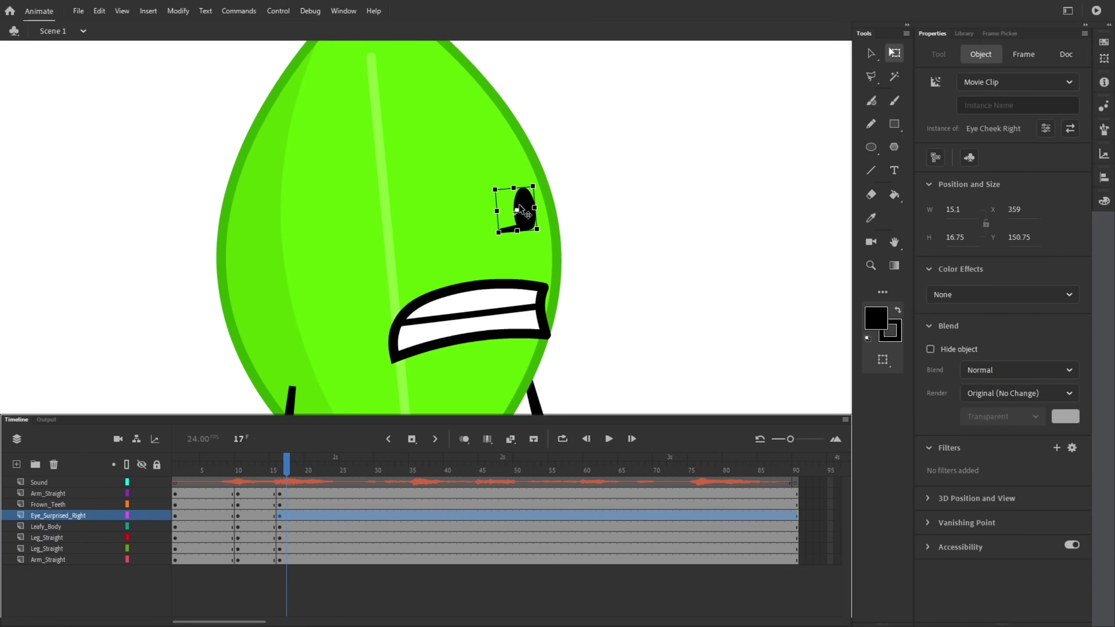
{"action": "left_click", "coordinate": [566, 180]}
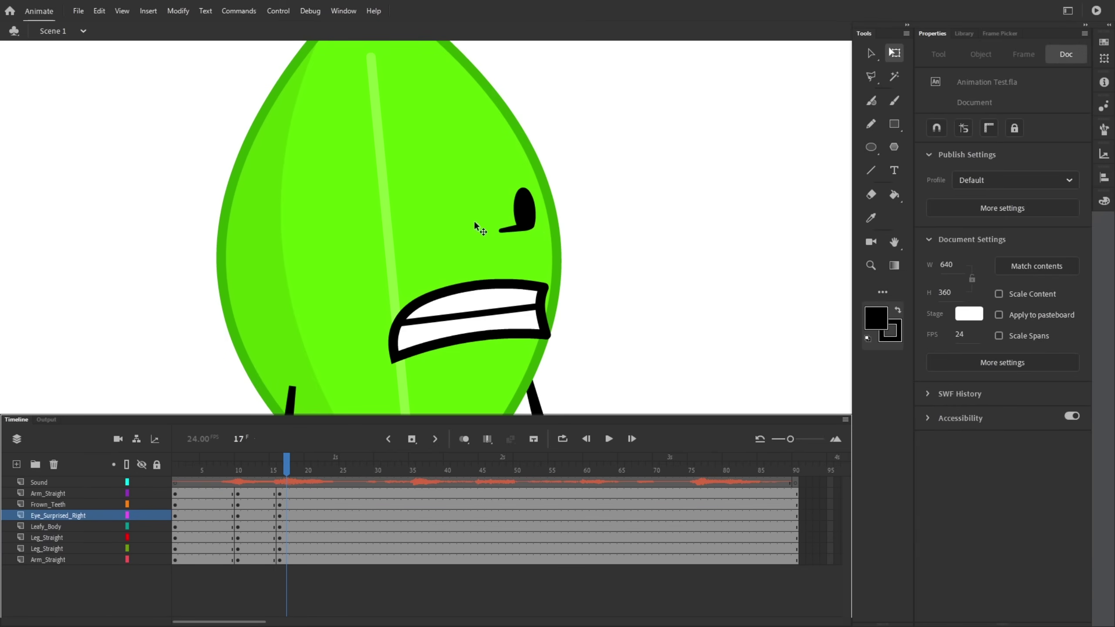
{"action": "left_click", "coordinate": [962, 34]}
{"action": "double_click", "coordinate": [953, 488]}
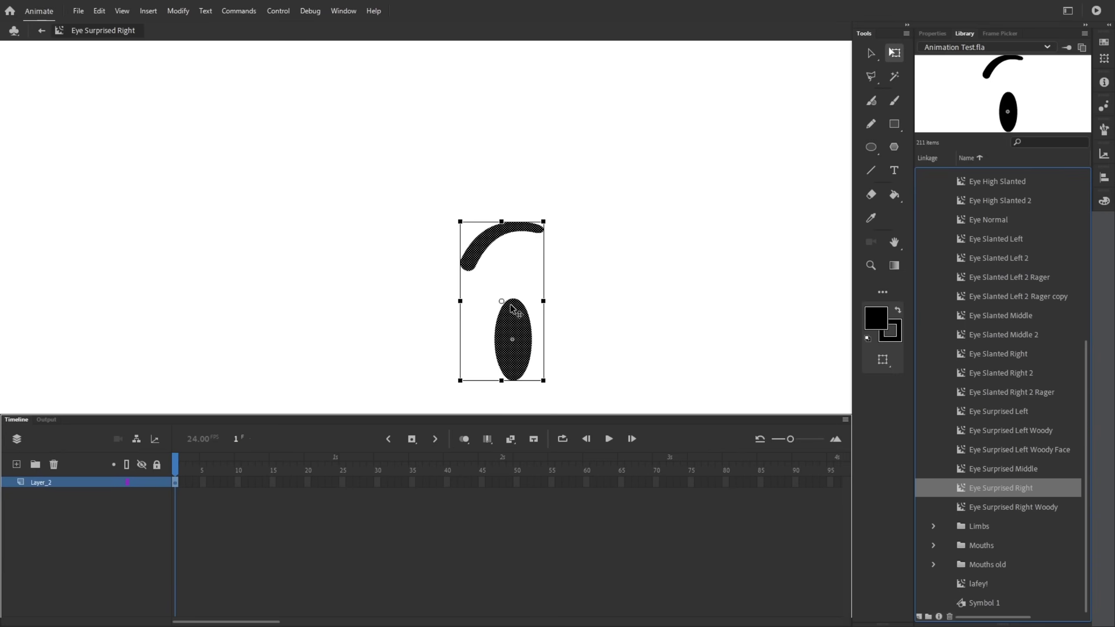
{"action": "left_click", "coordinate": [483, 244]}
{"action": "left_click", "coordinate": [42, 30]}
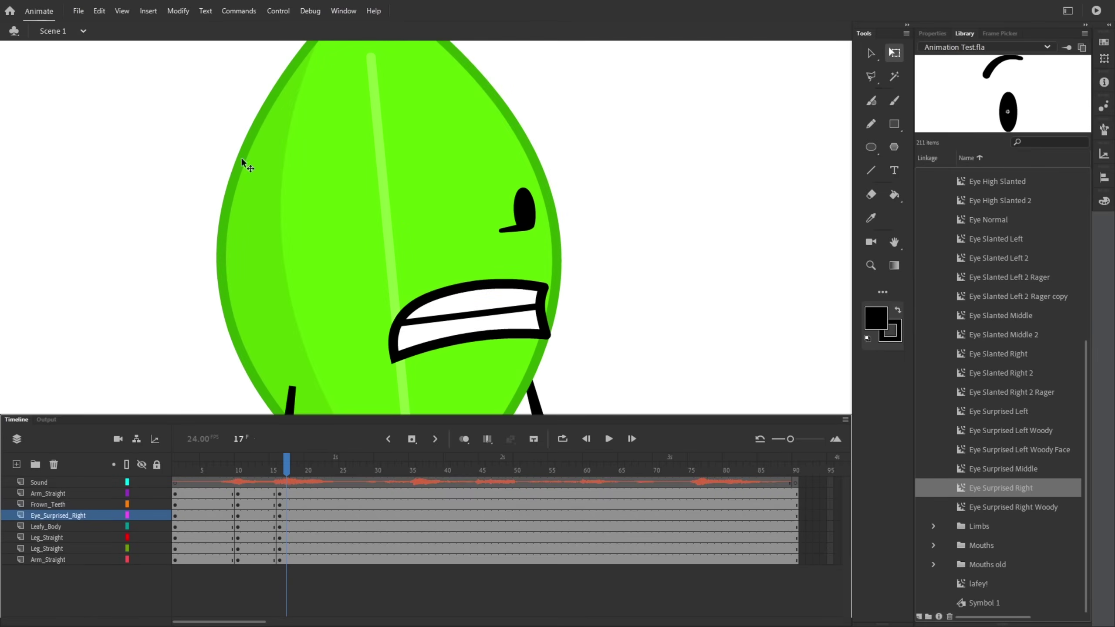
Duplicate the leaf's current eye symbol under the name Eye Cheek Right Sad
{"action": "double_click", "coordinate": [532, 215]}
{"action": "double_click", "coordinate": [566, 175]}
{"action": "right_click", "coordinate": [525, 213]}
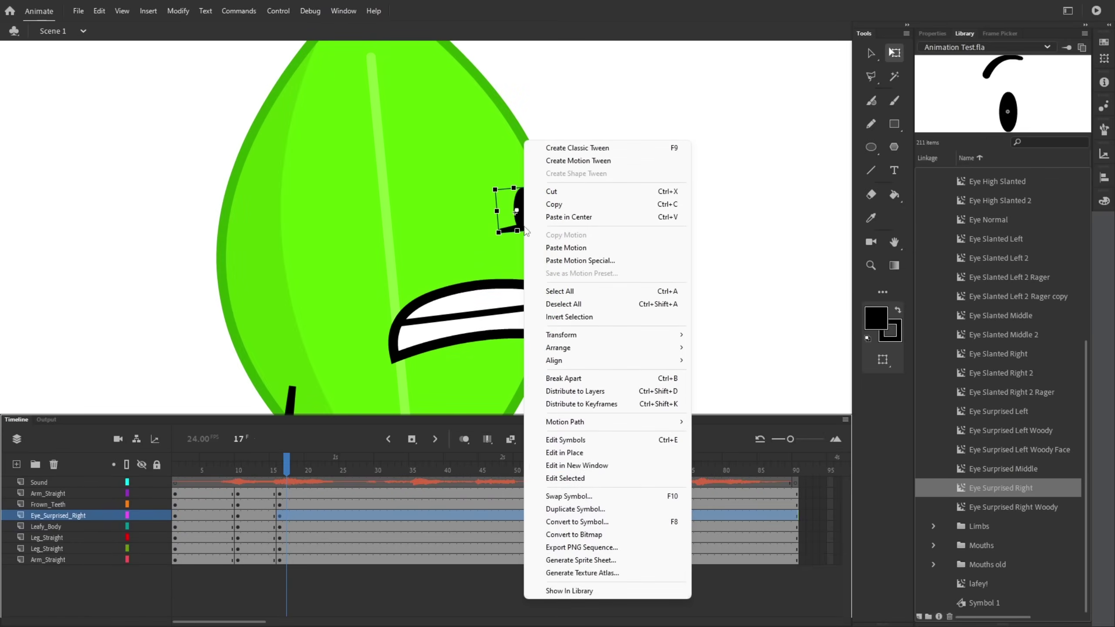
{"action": "left_click", "coordinate": [575, 508]}
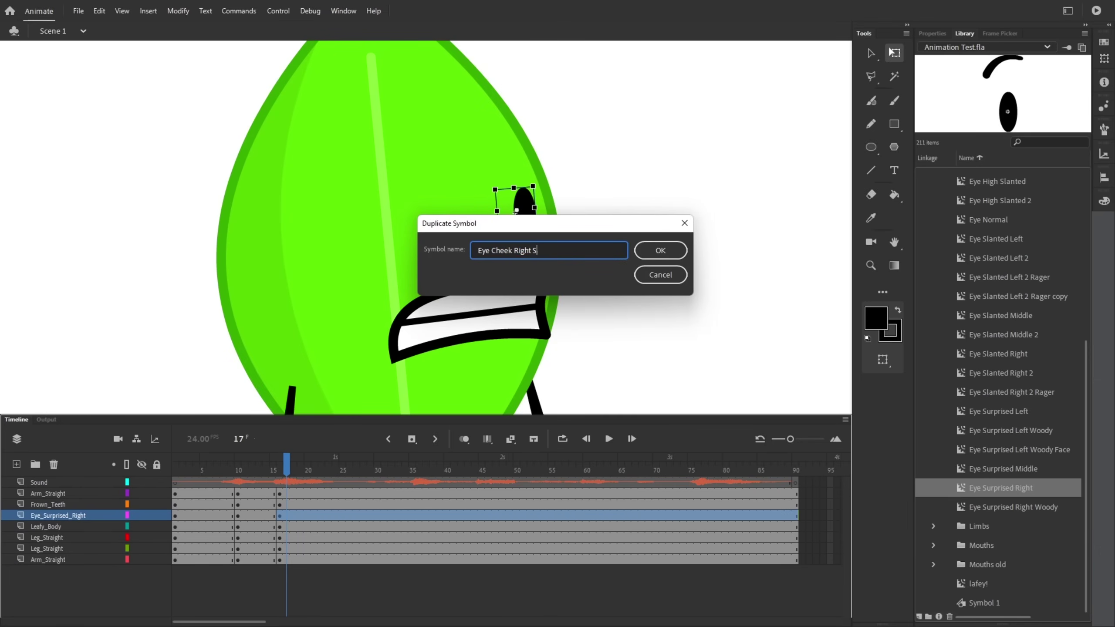
{"action": "left_click", "coordinate": [675, 254]}
Open the Eye Cheek Right Sad symbol for editing and paste the copied eyebrow in place
{"action": "key", "text": "ctrl+e"}
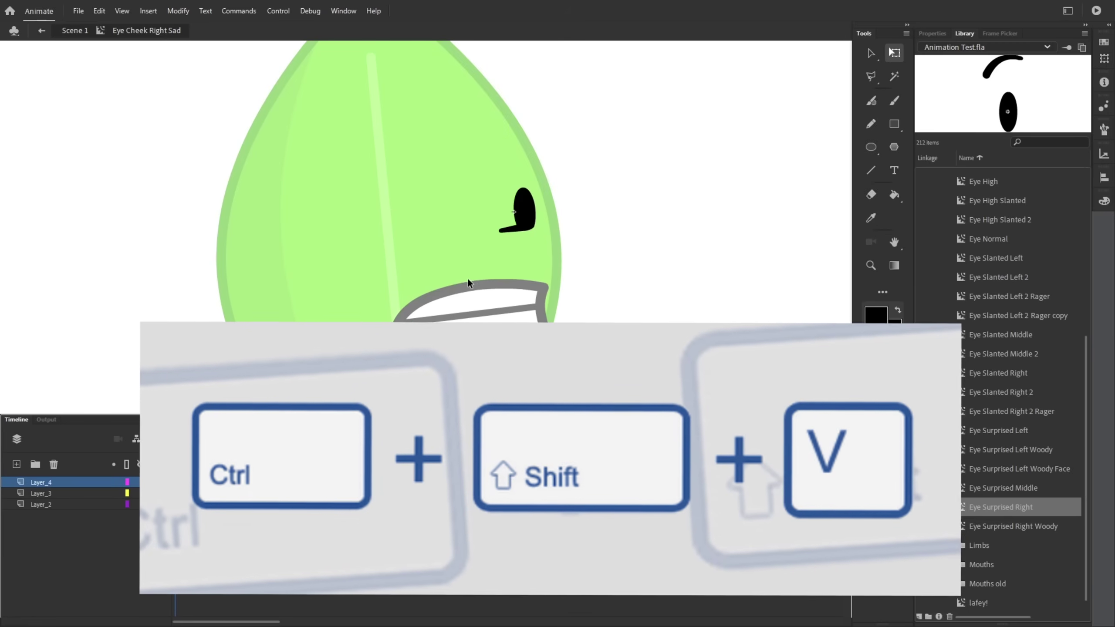
{"action": "key", "text": "ctrl+shift+v"}
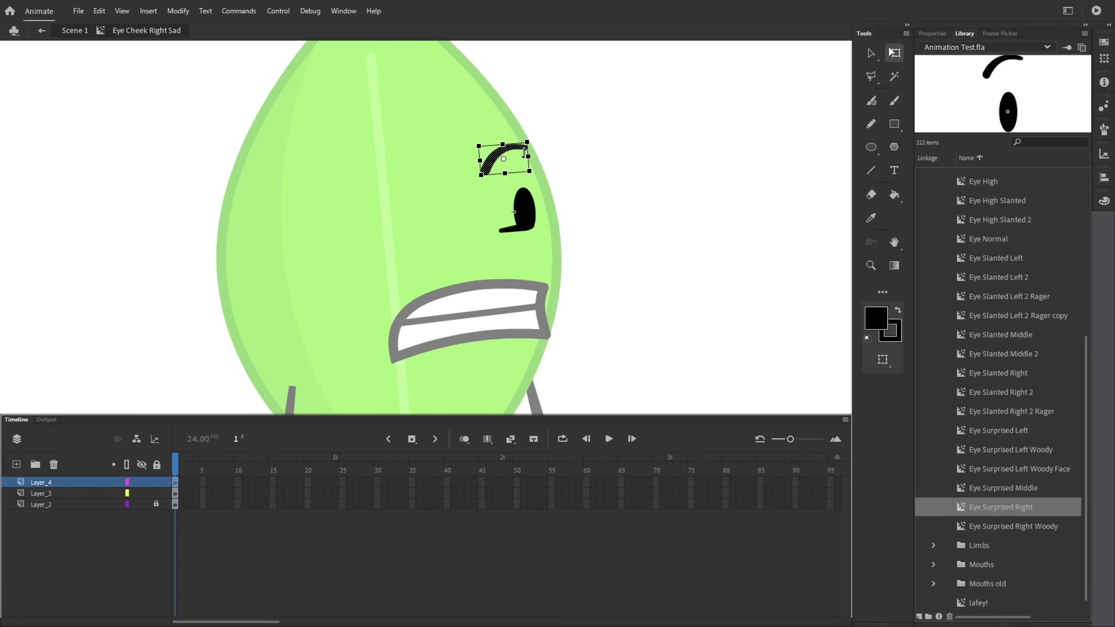
{"action": "scroll", "coordinate": [521, 168], "scroll_direction": "up", "scroll_amount": 3}
Flip the pasted eyebrow horizontally and vertically, and return to the main scene
{"action": "left_click", "coordinate": [177, 11]}
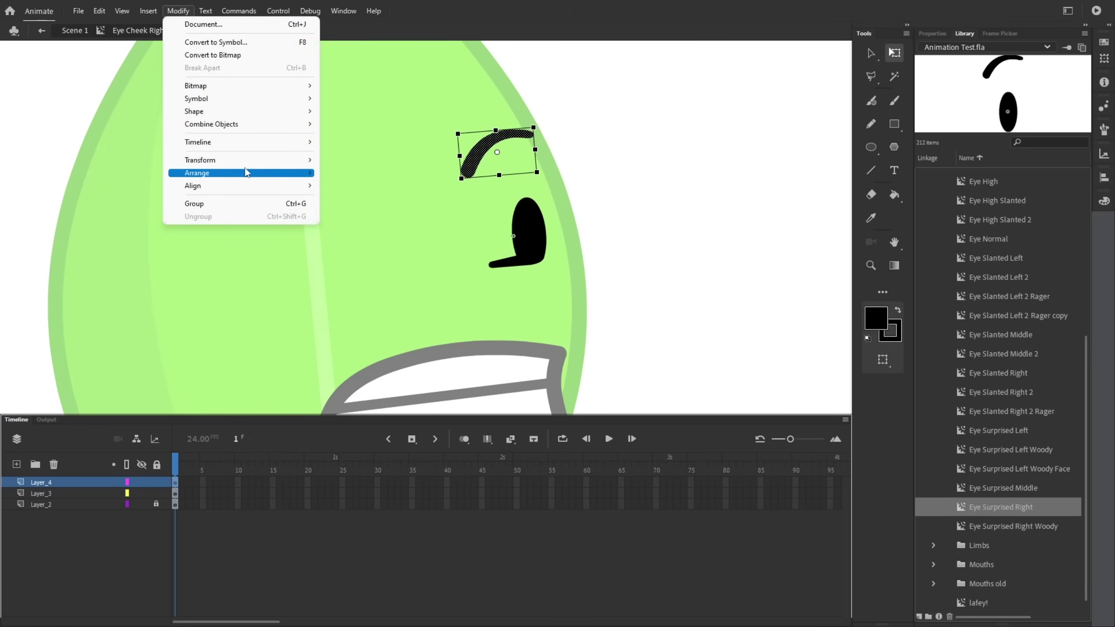
{"action": "mouse_move", "coordinate": [244, 160]}
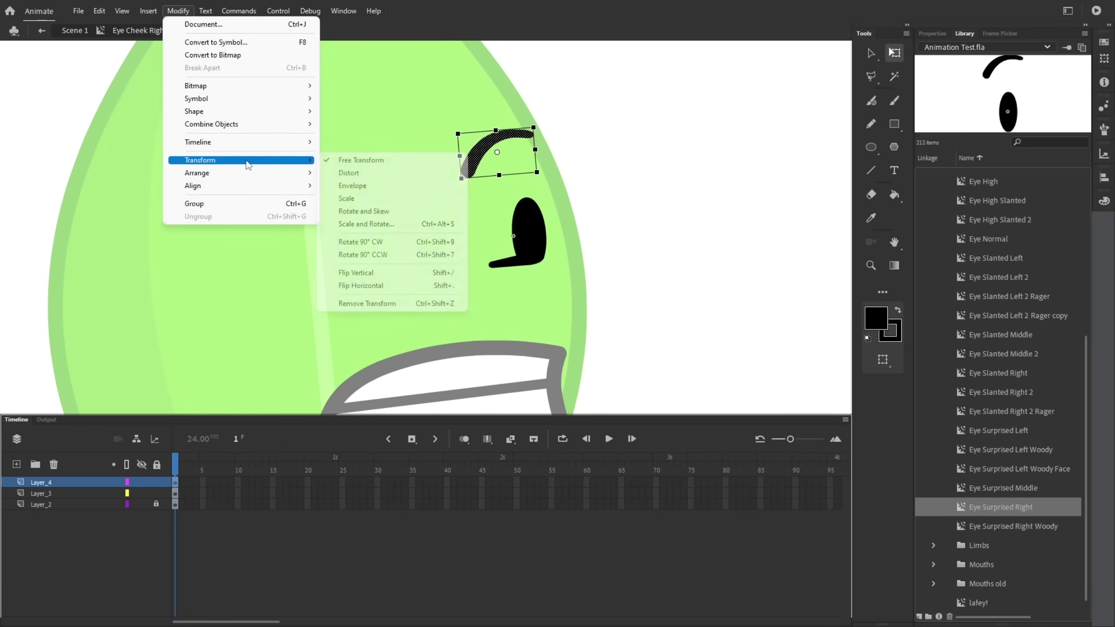
{"action": "left_click", "coordinate": [385, 286]}
{"action": "left_click", "coordinate": [178, 11]}
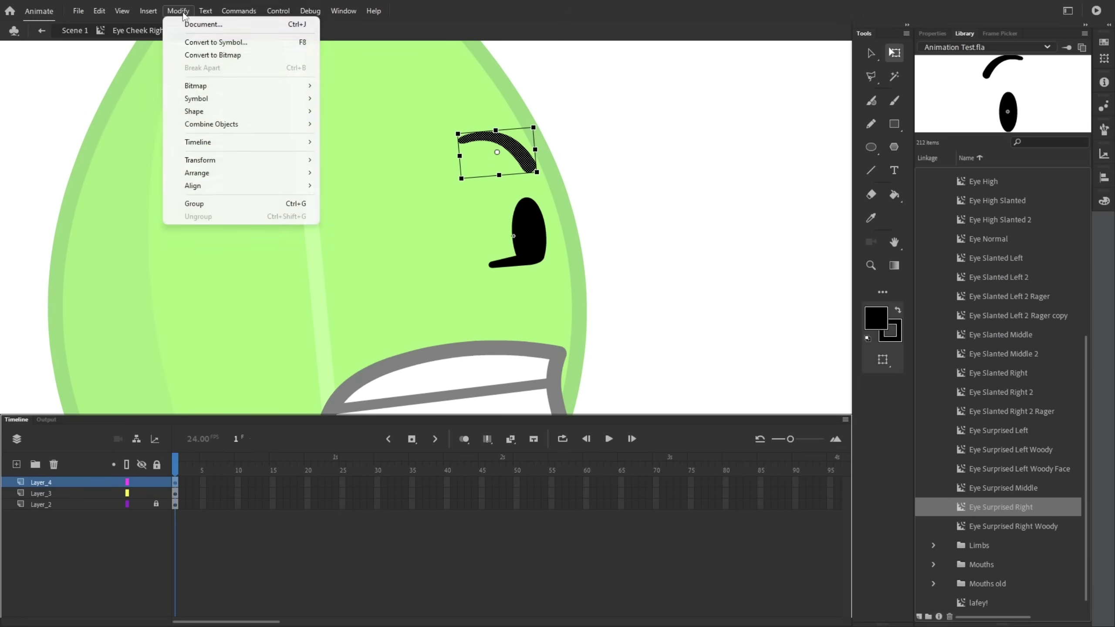
{"action": "mouse_move", "coordinate": [263, 163]}
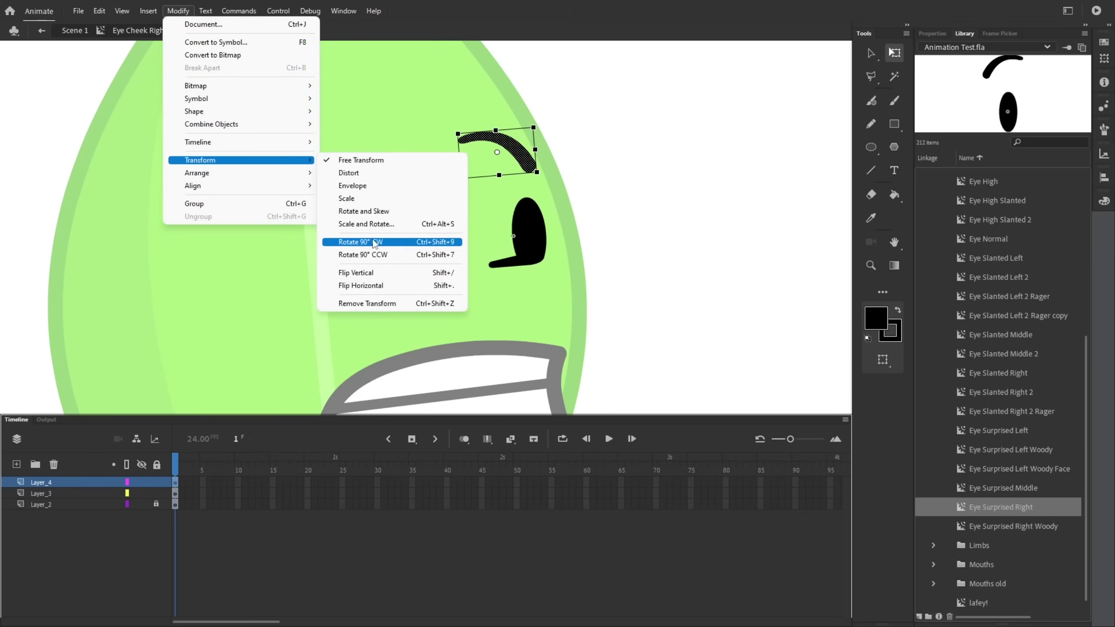
{"action": "left_click", "coordinate": [373, 274]}
{"action": "double_click", "coordinate": [528, 295]}
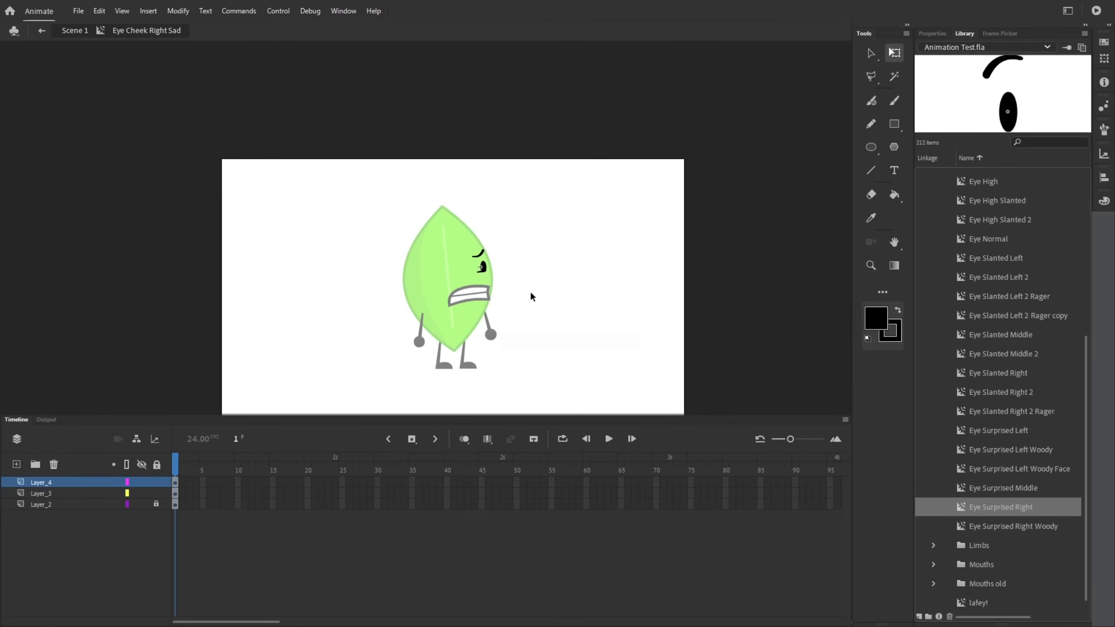
{"action": "scroll", "coordinate": [528, 295], "scroll_direction": "up", "scroll_amount": 4}
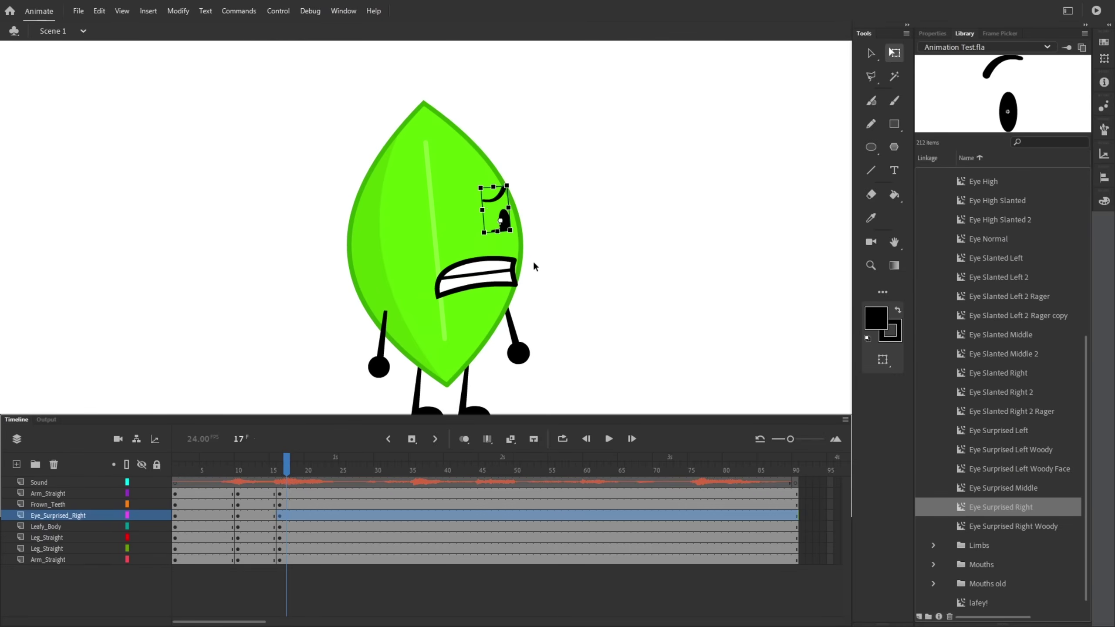
Compare the poses around frame 16 and give the character a bent-hand arm symbol there
{"action": "left_click_drag", "start_coordinate": [288, 454], "coordinate": [267, 468]}
{"action": "left_click", "coordinate": [280, 467]}
{"action": "left_click", "coordinate": [925, 35]}
{"action": "left_click", "coordinate": [349, 361]}
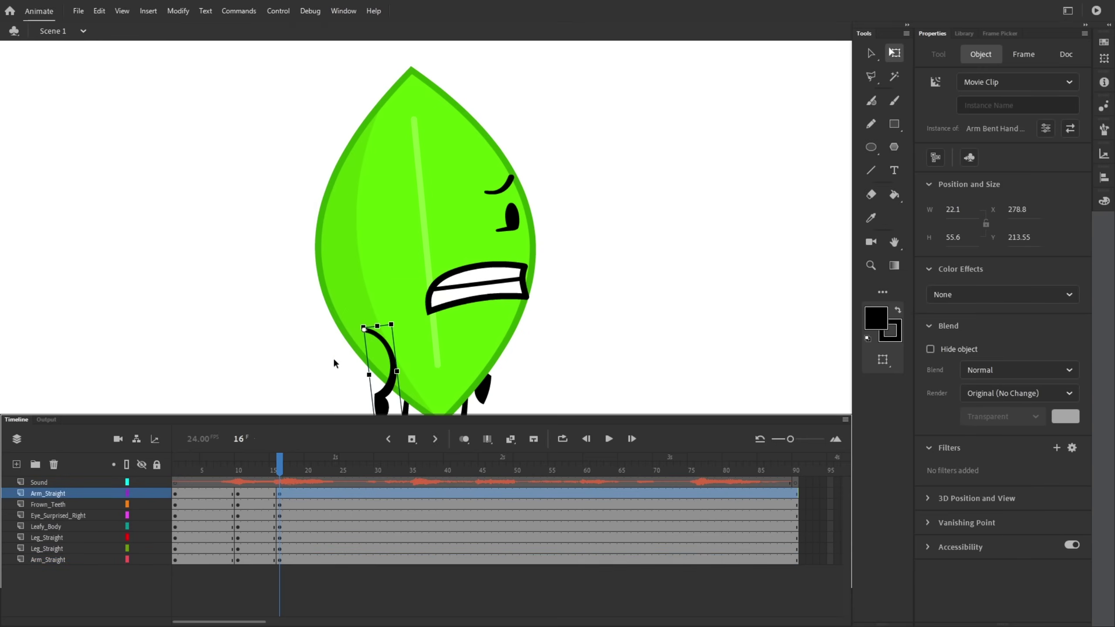
{"action": "scroll", "coordinate": [439, 281], "scroll_direction": "down", "scroll_amount": 3}
Insert keyframes on all body-part layers at frames 29 and 35
{"action": "left_click", "coordinate": [385, 468]}
{"action": "left_click_drag", "start_coordinate": [370, 560], "coordinate": [370, 493]}
{"action": "key", "text": "F6"}
{"action": "left_click", "coordinate": [370, 467]}
{"action": "left_click", "coordinate": [413, 468]}
{"action": "key", "text": "F6"}
Add further keyframed poses on the body-part layers at frames 44 and 50
{"action": "left_click_drag", "start_coordinate": [412, 560], "coordinate": [475, 560]}
{"action": "scroll", "coordinate": [465, 299], "scroll_direction": "up", "scroll_amount": 3}
{"action": "left_click", "coordinate": [510, 230]}
{"action": "scroll", "coordinate": [526, 272], "scroll_direction": "down", "scroll_amount": 3}
{"action": "scroll", "coordinate": [544, 274], "scroll_direction": "up", "scroll_amount": 2}
{"action": "scroll", "coordinate": [465, 281], "scroll_direction": "down", "scroll_amount": 3}
{"action": "right_click", "coordinate": [477, 558]}
{"action": "left_click", "coordinate": [526, 336]}
Swap the bent arm for the straight arm symbol in the pose at frame 57
{"action": "left_click_drag", "start_coordinate": [517, 467], "coordinate": [585, 466]}
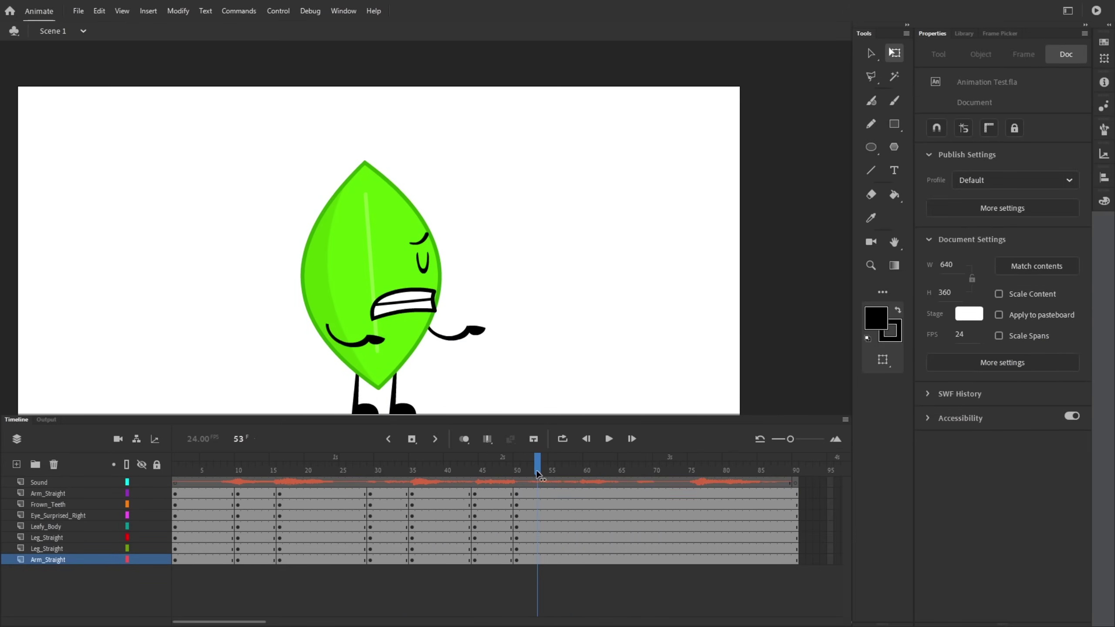
{"action": "left_click", "coordinate": [353, 338]}
{"action": "left_click", "coordinate": [680, 212]}
Insert keyframes on all body-part layers at frame 76 and rotate the front straight arm upward
{"action": "left_click_drag", "start_coordinate": [502, 466], "coordinate": [634, 467]}
{"action": "left_click_drag", "start_coordinate": [635, 493], "coordinate": [634, 560]}
{"action": "key", "text": "F6"}
{"action": "left_click", "coordinate": [393, 398]}
{"action": "left_click_drag", "start_coordinate": [433, 371], "coordinate": [453, 296]}
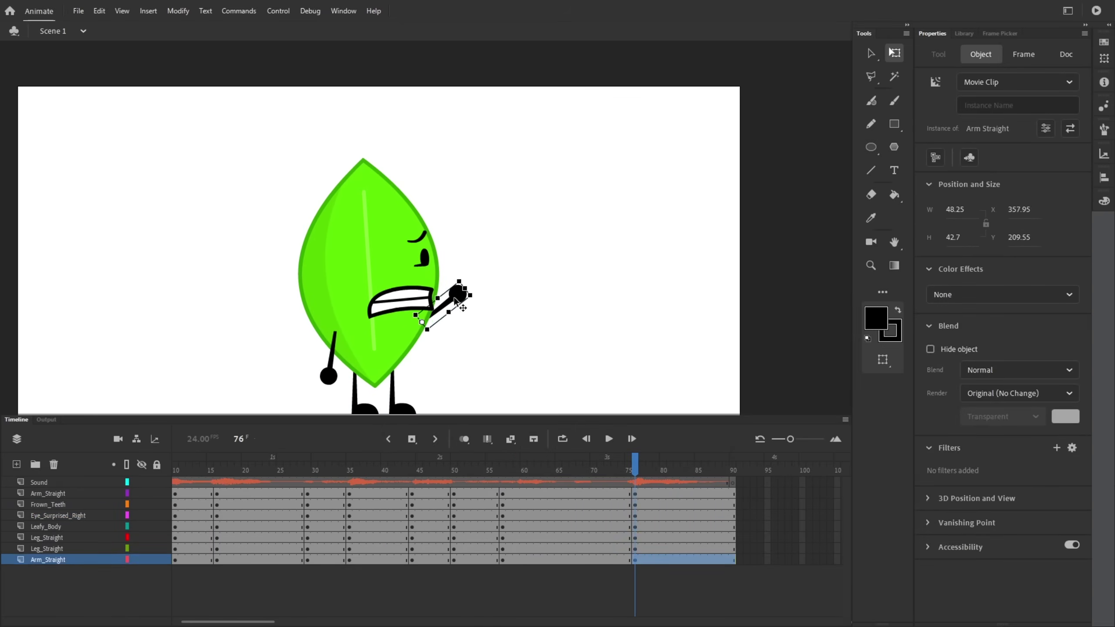
Rework the frame 76 pose with both arms raised and the face turned forward with two closed eyes
{"action": "scroll", "coordinate": [409, 303], "scroll_direction": "up", "scroll_amount": 2}
{"action": "left_click", "coordinate": [408, 304]}
{"action": "scroll", "coordinate": [428, 307], "scroll_direction": "up", "scroll_amount": 3}
{"action": "left_click", "coordinate": [389, 310]}
{"action": "double_click", "coordinate": [374, 298]}
{"action": "scroll", "coordinate": [439, 264], "scroll_direction": "up", "scroll_amount": 1}
{"action": "double_click", "coordinate": [508, 219]}
{"action": "double_click", "coordinate": [492, 281]}
{"action": "scroll", "coordinate": [614, 211], "scroll_direction": "down", "scroll_amount": 2}
{"action": "double_click", "coordinate": [739, 177]}
Insert keyframes on all body-part layers at frame 70, check the pose at frame 76, and save the document
{"action": "scroll", "coordinate": [615, 219], "scroll_direction": "down", "scroll_amount": 3}
{"action": "left_click_drag", "start_coordinate": [656, 493], "coordinate": [656, 571]}
{"action": "key", "text": "F6"}
{"action": "left_click", "coordinate": [698, 461]}
{"action": "scroll", "coordinate": [497, 233], "scroll_direction": "up", "scroll_amount": 2}
{"action": "scroll", "coordinate": [496, 233], "scroll_direction": "down", "scroll_amount": 3}
{"action": "key", "text": "ctrl+s"}
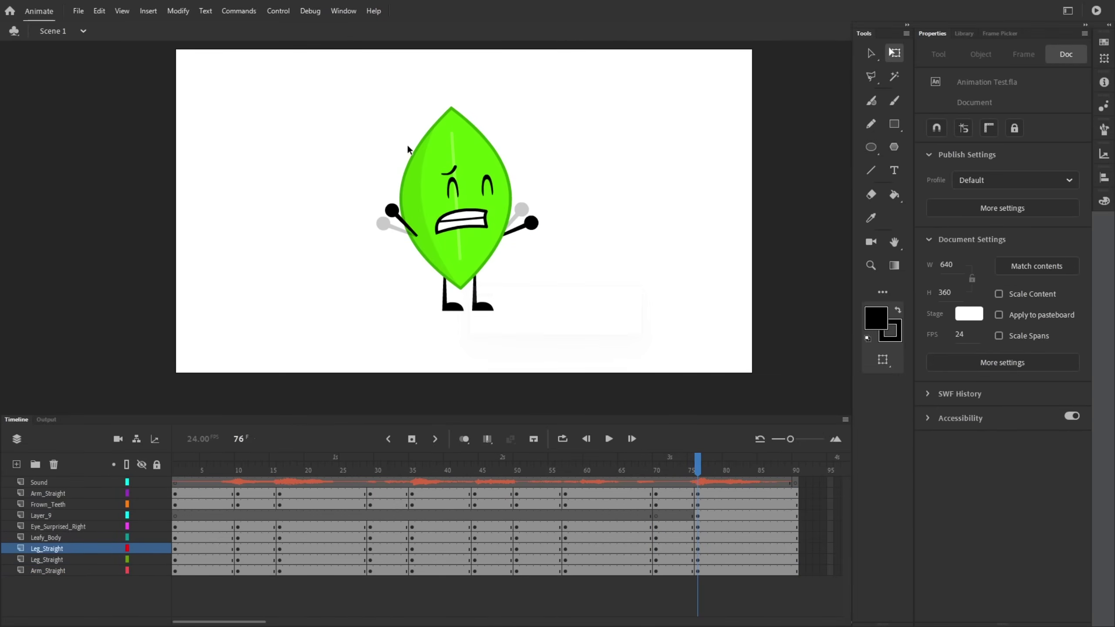
Insert keyframes on all body-part layers at frame 6 and apply a Quart Ease-In classic tween up to frame 10
{"action": "left_click", "coordinate": [173, 474]}
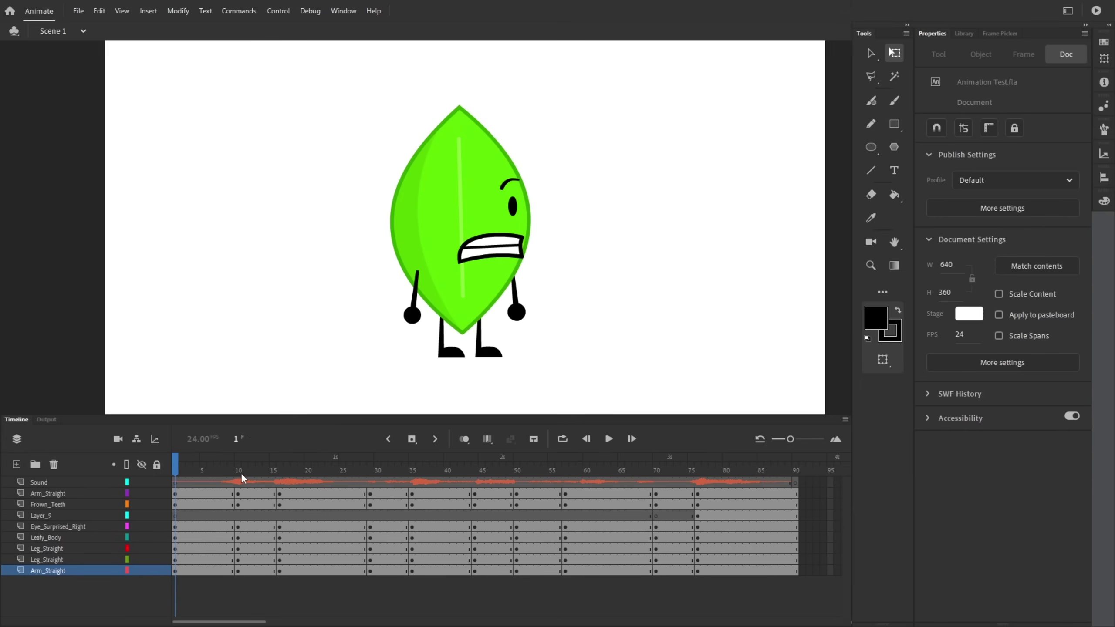
{"action": "left_click", "coordinate": [241, 473]}
{"action": "left_click", "coordinate": [211, 470]}
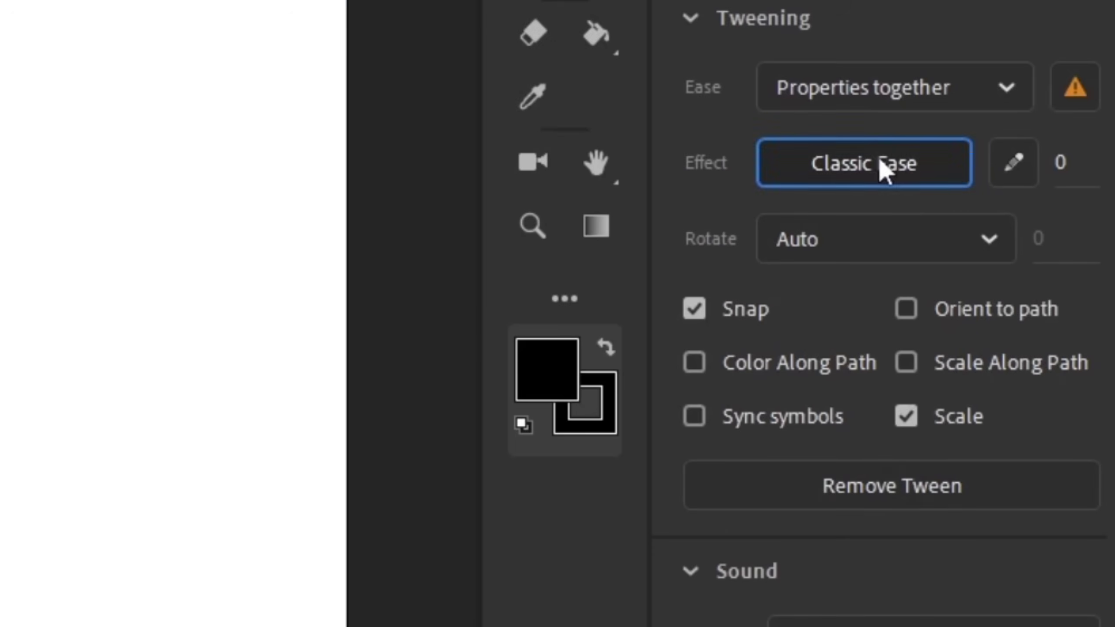
{"action": "left_click", "coordinate": [883, 169]}
{"action": "left_click", "coordinate": [114, 336]}
{"action": "double_click", "coordinate": [348, 352]}
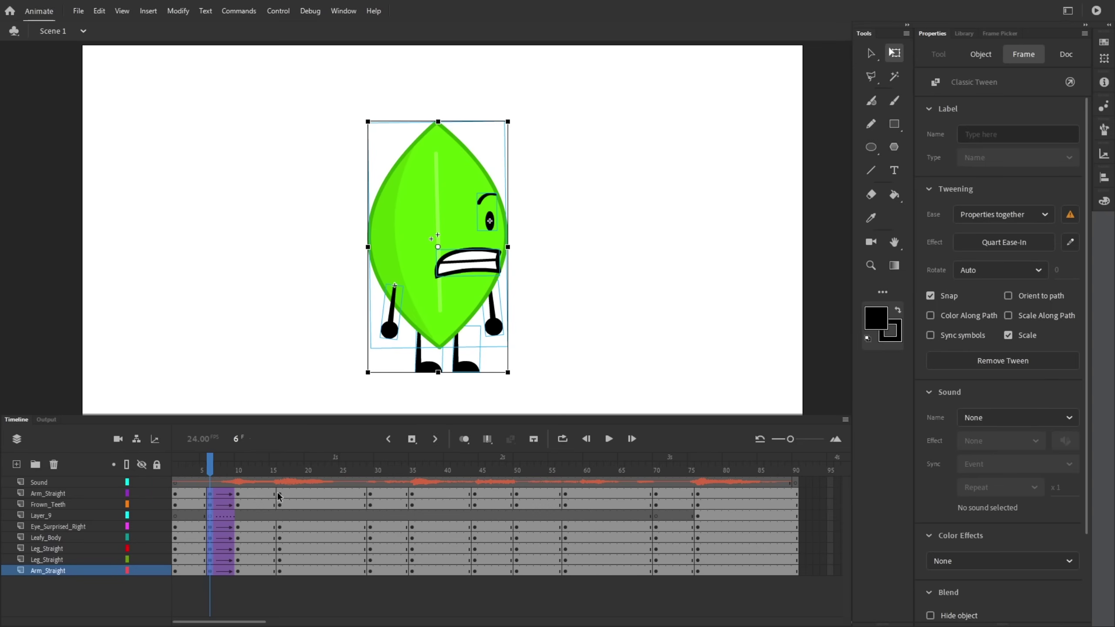
Remove the classic tween from Layer_9 and insert keyframes on that layer at frames 10 and 16
{"action": "left_click", "coordinate": [237, 469]}
{"action": "left_click", "coordinate": [258, 513]}
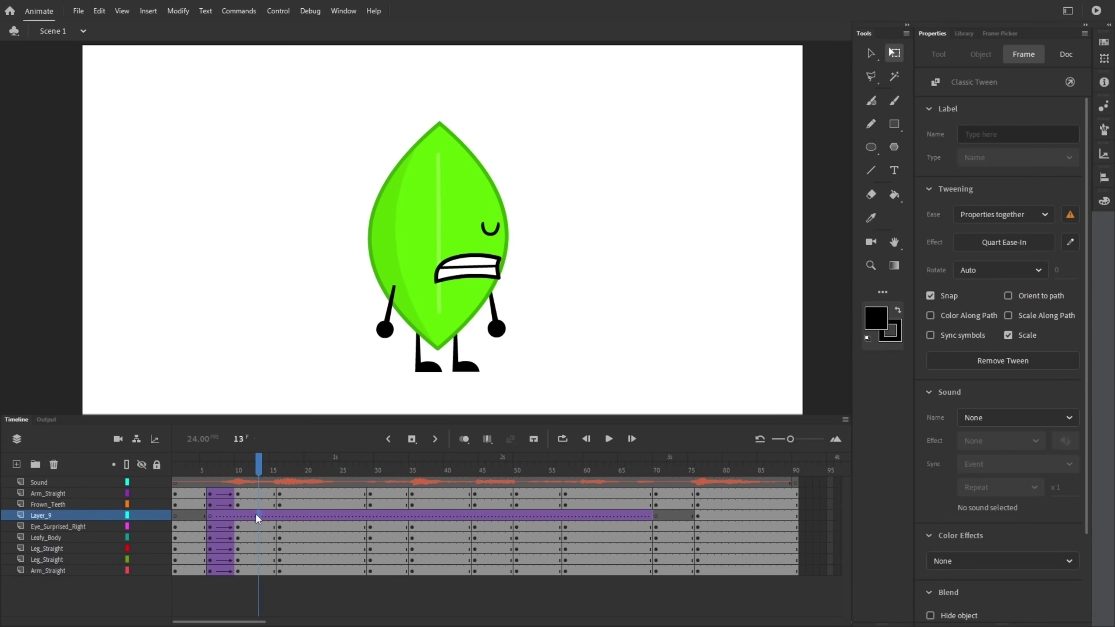
{"action": "key", "text": "ctrl+shift+t"}
{"action": "left_click", "coordinate": [236, 515]}
{"action": "key", "text": "F6"}
{"action": "left_click", "coordinate": [275, 515]}
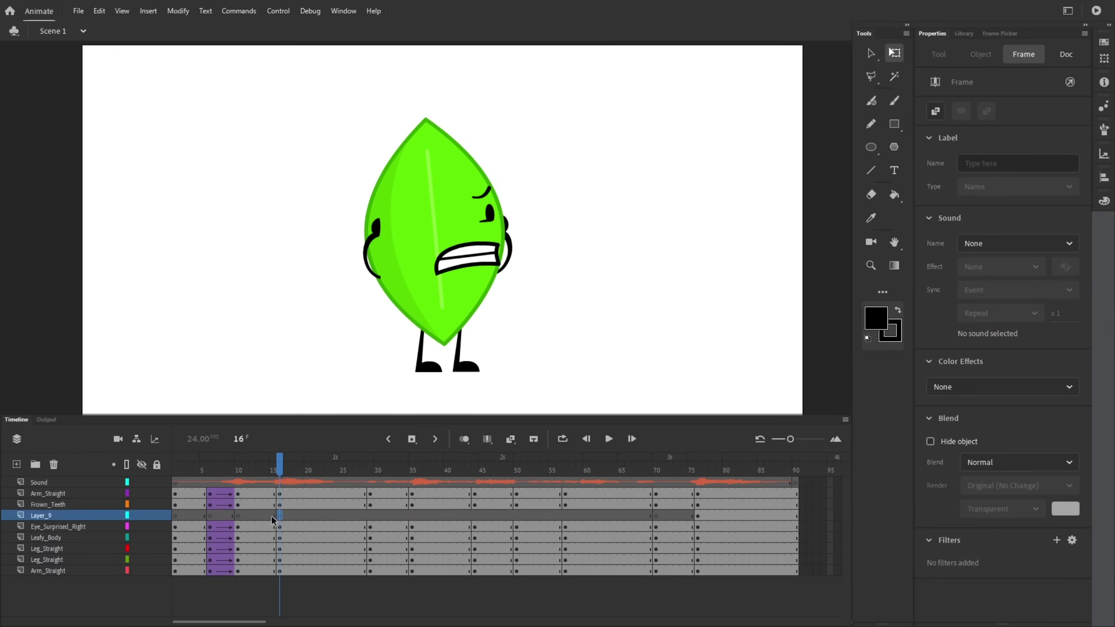
Create a classic tween on all body-part layers between frames 10 and 16 and apply an ease preset to it
{"action": "left_click_drag", "start_coordinate": [248, 495], "coordinate": [249, 580]}
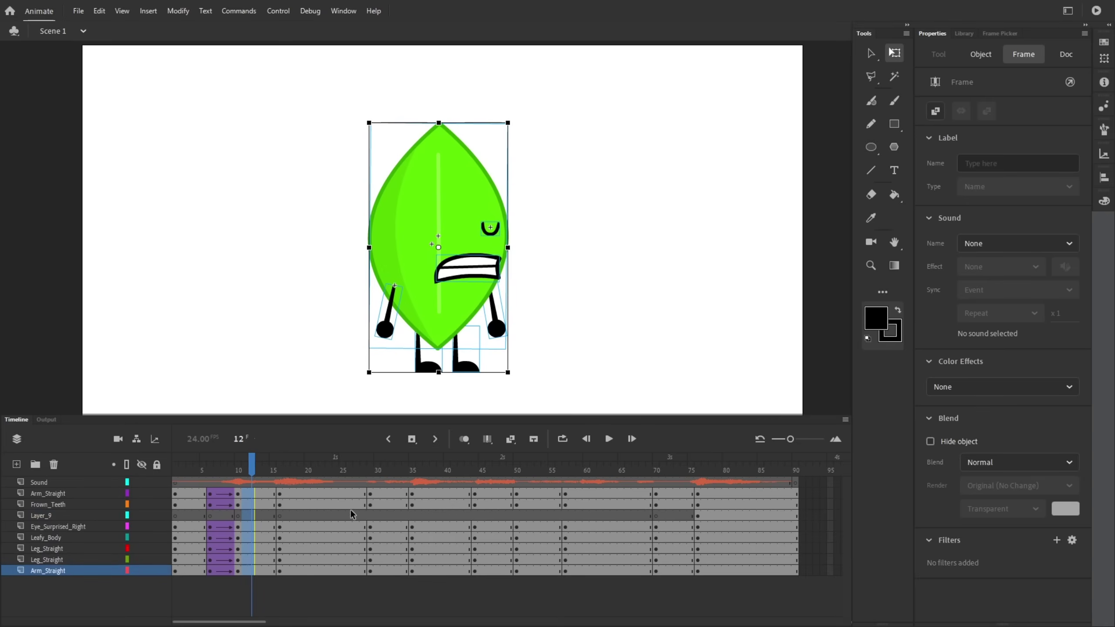
{"action": "key", "text": "ctrl+shift+t"}
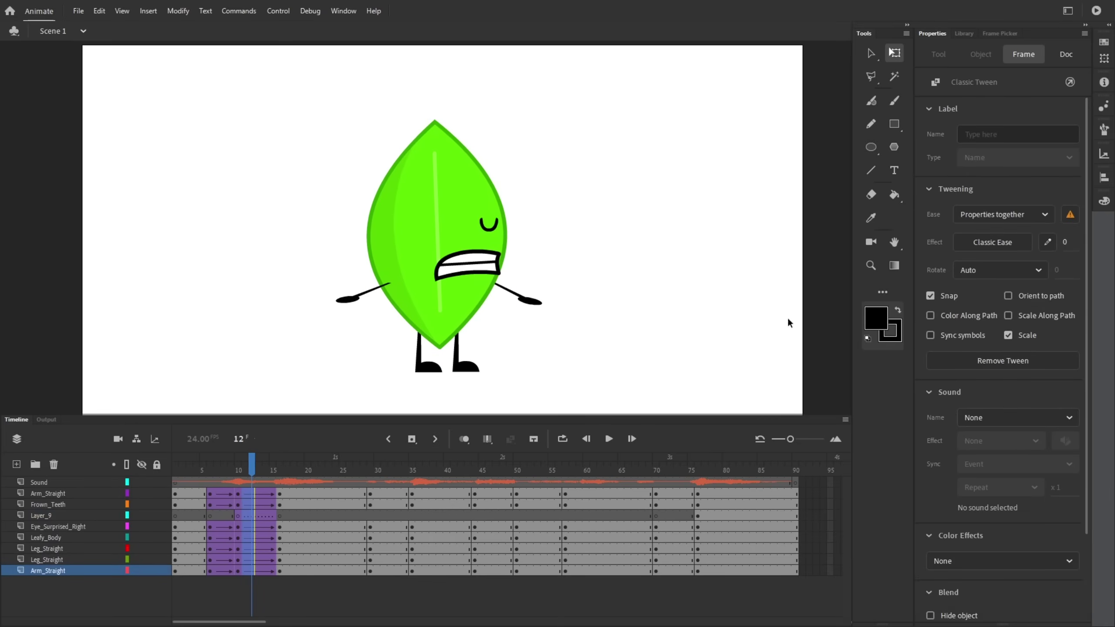
{"action": "left_click", "coordinate": [990, 243]}
{"action": "left_click", "coordinate": [739, 305]}
{"action": "double_click", "coordinate": [795, 306]}
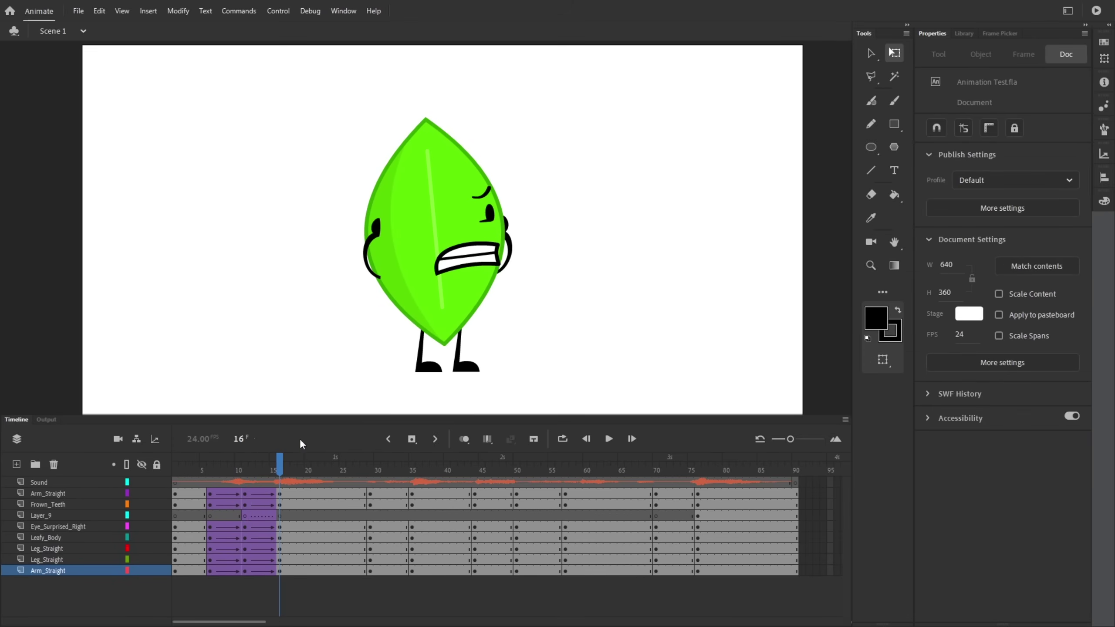
Place the straight arms from the frame 11 pose in new keyframes at frame 15 on both arm layers
{"action": "left_click", "coordinate": [374, 232]}
{"action": "left_click", "coordinate": [245, 467]}
{"action": "left_click_drag", "start_coordinate": [243, 469], "coordinate": [273, 469]}
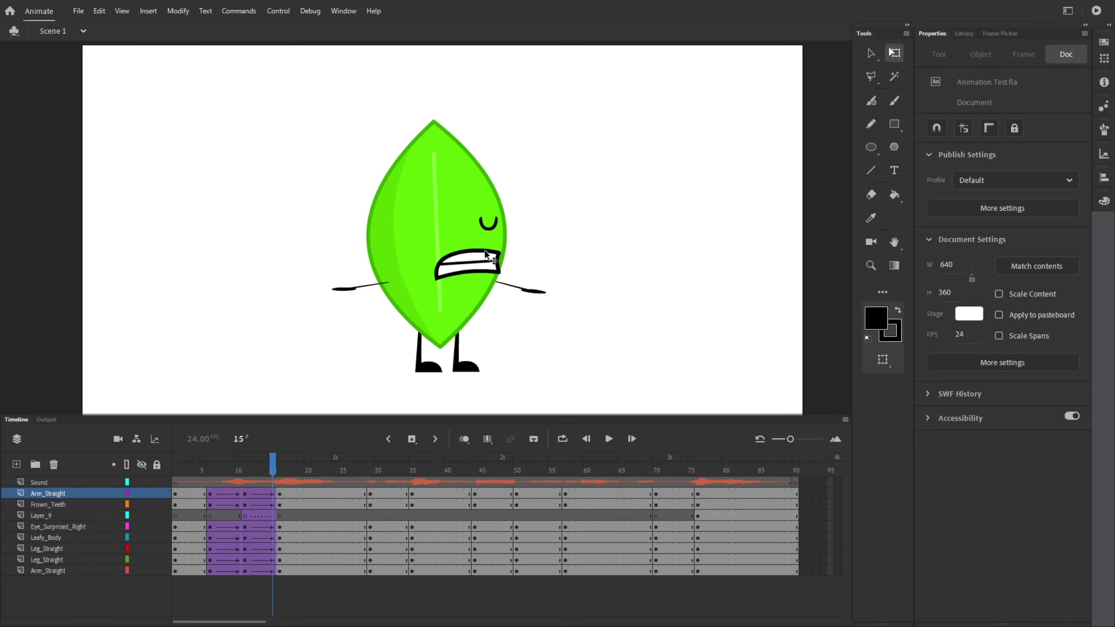
{"action": "scroll", "coordinate": [485, 254], "scroll_direction": "up", "scroll_amount": 1}
{"action": "left_click", "coordinate": [245, 466]}
{"action": "left_click", "coordinate": [501, 352]}
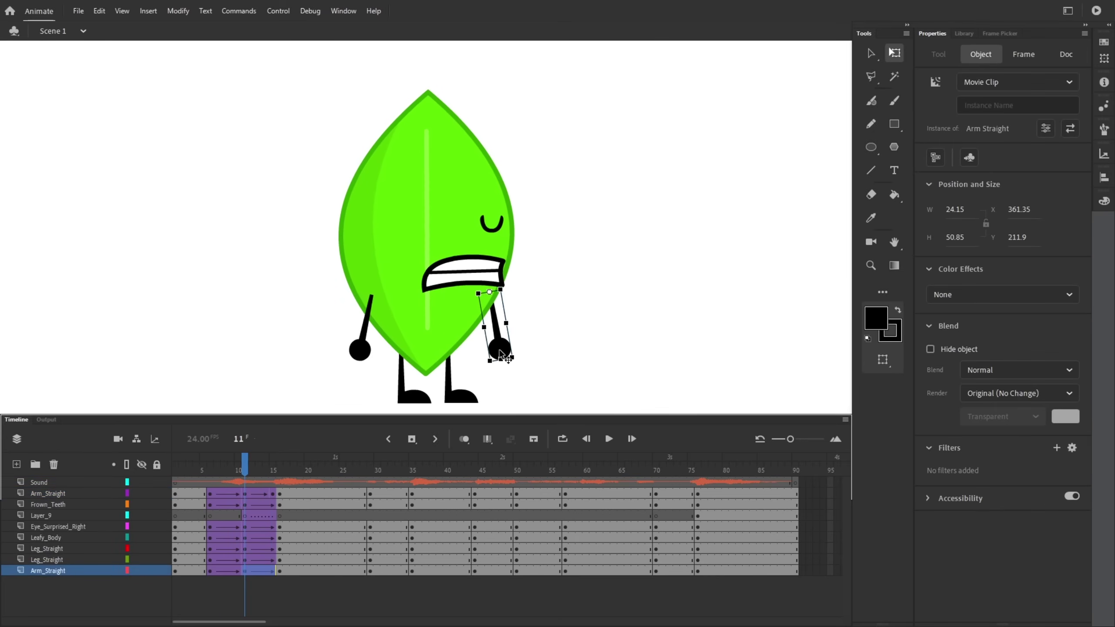
{"action": "left_click", "coordinate": [252, 570]}
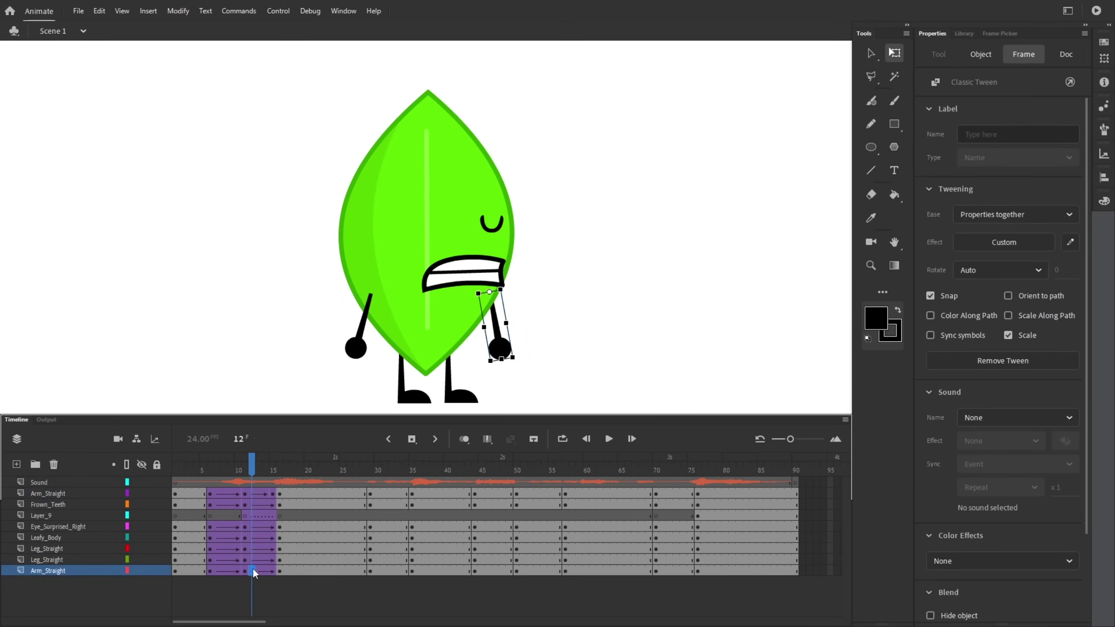
{"action": "left_click", "coordinate": [271, 570]}
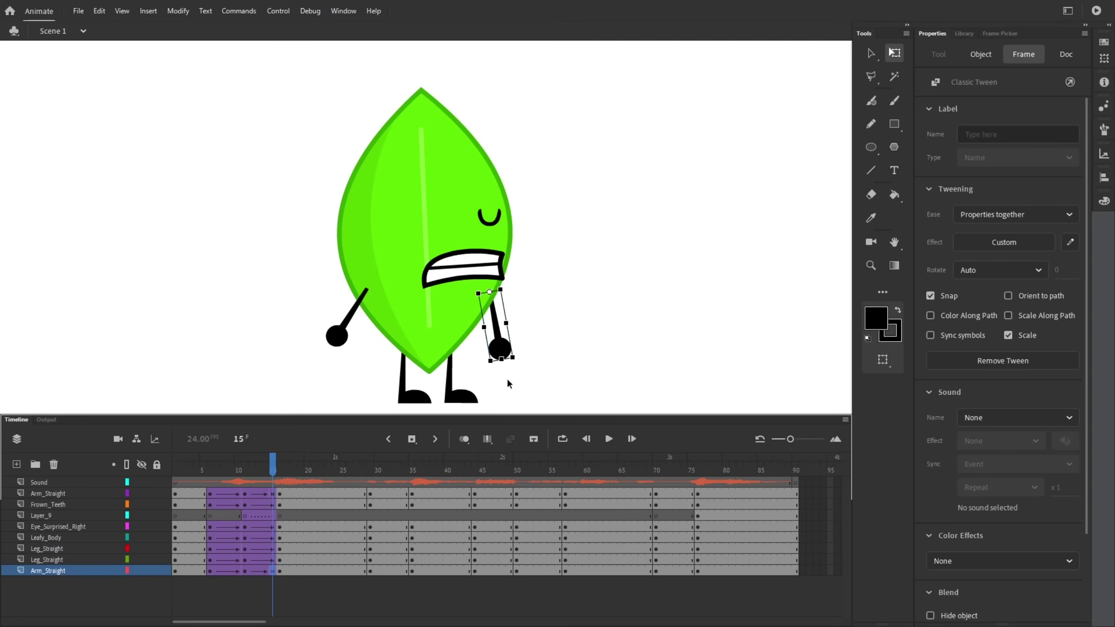
Rotate the far arm outward and narrow both straight arms in the frame 15 keyframes
{"action": "left_click", "coordinate": [516, 342]}
{"action": "left_click_drag", "start_coordinate": [506, 336], "coordinate": [511, 329]}
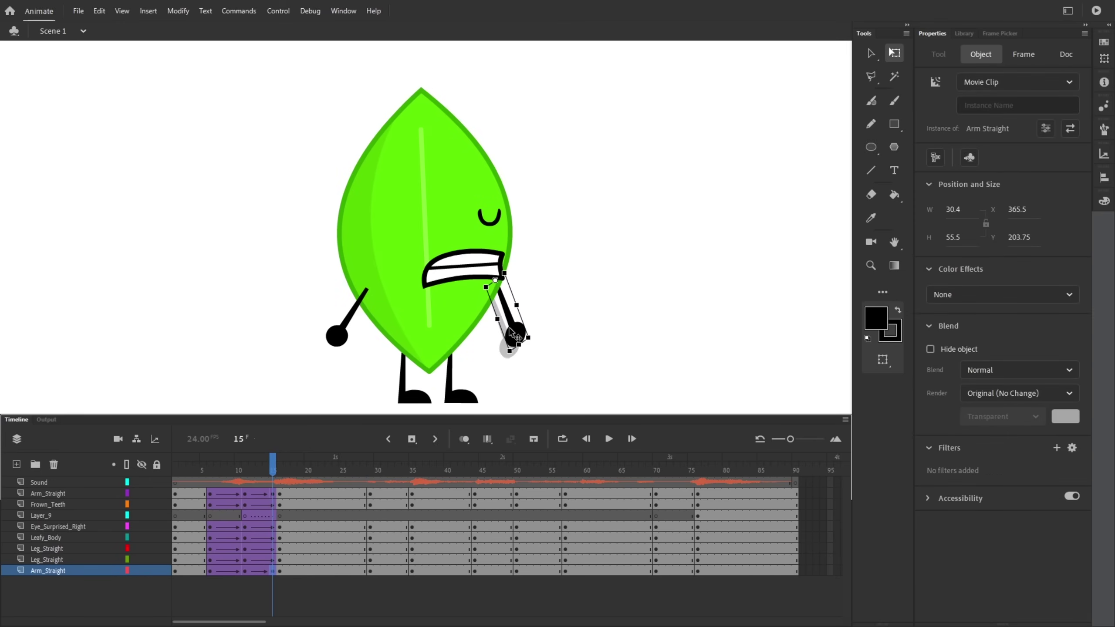
{"action": "left_click", "coordinate": [346, 334]}
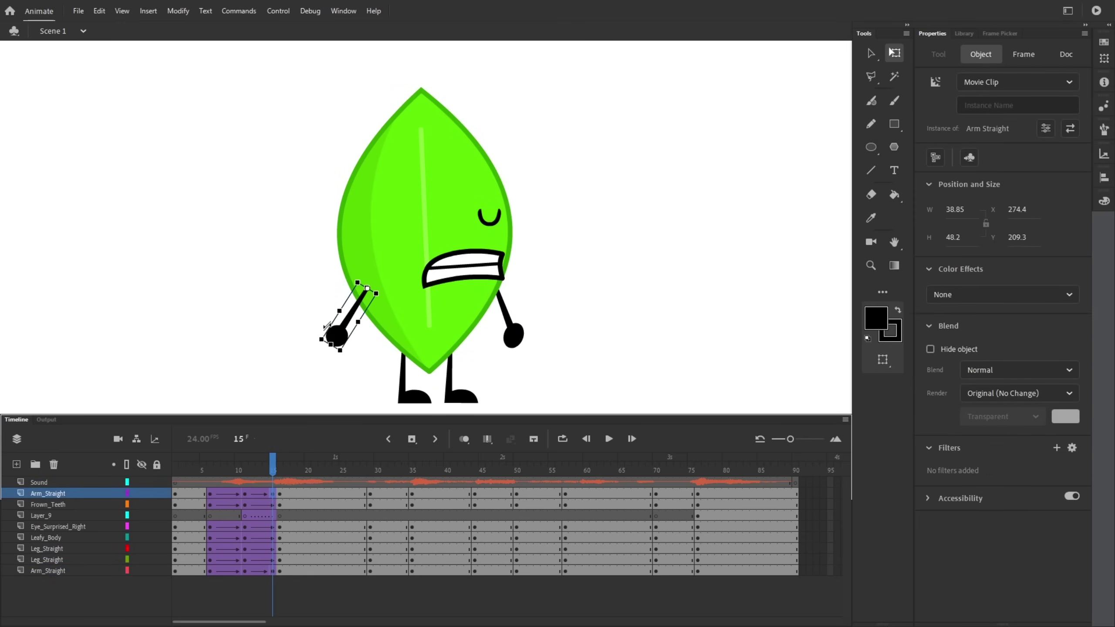
{"action": "mouse_move", "coordinate": [274, 461]}
{"action": "left_mouse_down"}
{"action": "mouse_move", "coordinate": [242, 463]}
{"action": "mouse_move", "coordinate": [341, 462]}
{"action": "mouse_move", "coordinate": [242, 462]}
{"action": "mouse_move", "coordinate": [267, 473]}
{"action": "mouse_move", "coordinate": [280, 462]}
{"action": "left_mouse_up"}
Insert keyframes on all body-part layers at frame 24 and shift the near leg backward
{"action": "left_click", "coordinate": [308, 469]}
{"action": "left_click", "coordinate": [289, 477]}
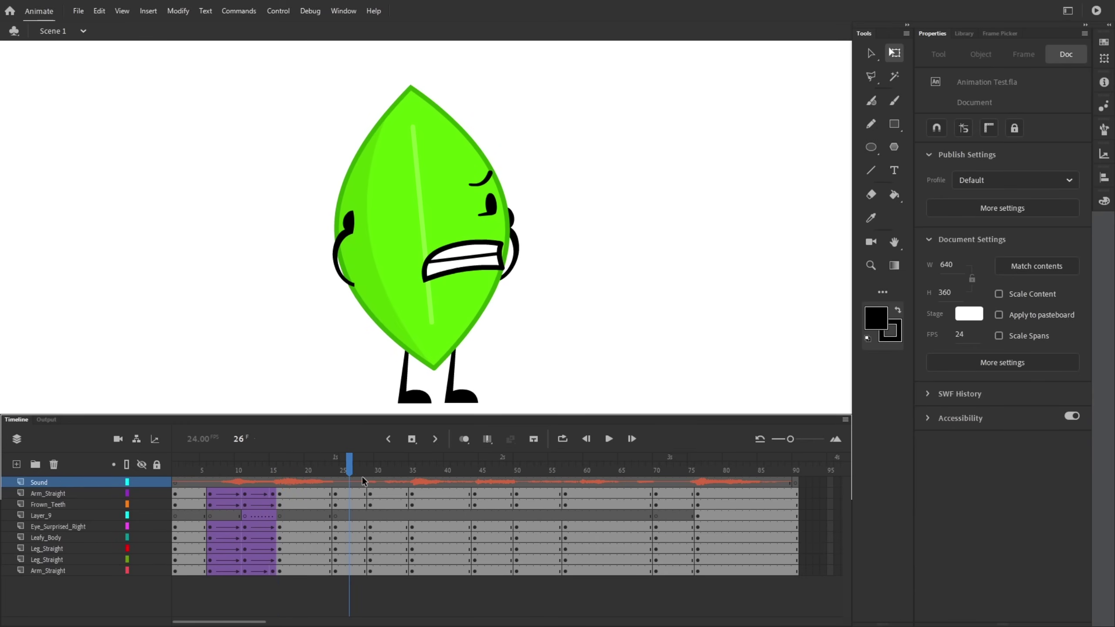
{"action": "left_click", "coordinate": [403, 377]}
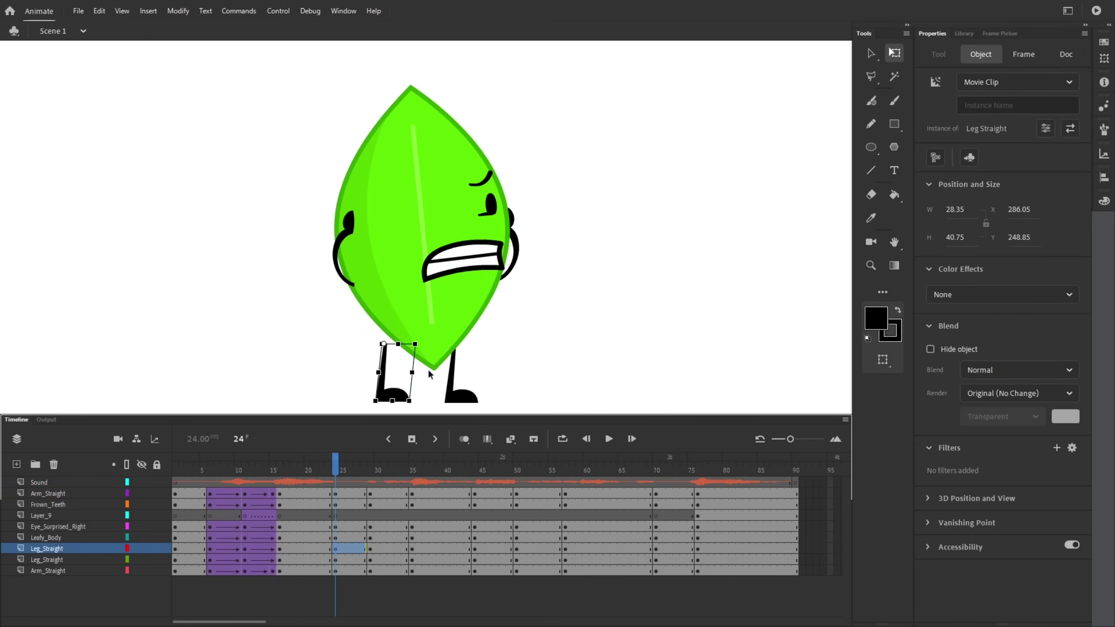
{"action": "left_click", "coordinate": [414, 388]}
Create a classic tween on all body-part layers between frames 16 and 24 and apply an ease preset to it
{"action": "mouse_move", "coordinate": [266, 463]}
{"action": "left_mouse_down"}
{"action": "mouse_move", "coordinate": [252, 464]}
{"action": "mouse_move", "coordinate": [283, 466]}
{"action": "left_mouse_up"}
{"action": "scroll", "coordinate": [462, 377], "scroll_direction": "up", "scroll_amount": 1}
{"action": "left_click_drag", "start_coordinate": [479, 384], "coordinate": [408, 391]}
{"action": "left_click_drag", "start_coordinate": [313, 106], "coordinate": [563, 299]}
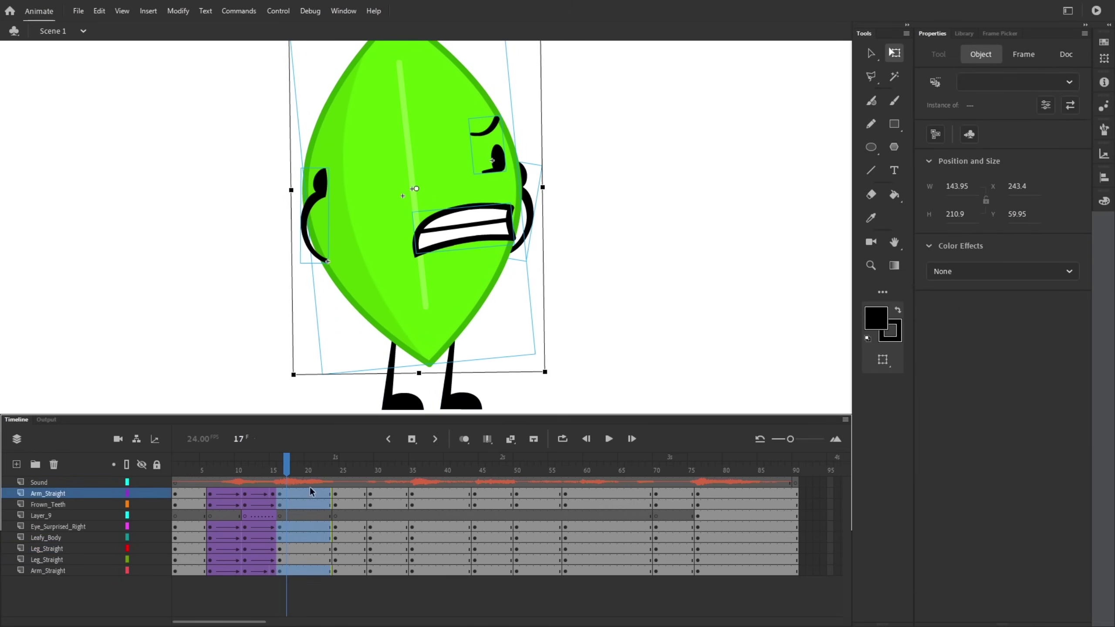
{"action": "left_click_drag", "start_coordinate": [309, 494], "coordinate": [315, 571]}
{"action": "left_click", "coordinate": [511, 438]}
{"action": "left_click", "coordinate": [1004, 243]}
{"action": "left_click", "coordinate": [702, 324]}
{"action": "double_click", "coordinate": [784, 264]}
Preview the tweened motion and rotate both straight arms further outward in the frame 15 keyframes
{"action": "key", "text": "ctrl+minus"}
{"action": "mouse_move", "coordinate": [210, 463]}
{"action": "left_mouse_down"}
{"action": "mouse_move", "coordinate": [238, 463]}
{"action": "mouse_move", "coordinate": [209, 462]}
{"action": "left_mouse_up"}
{"action": "key", "text": "Return"}
{"action": "left_click", "coordinate": [415, 305]}
{"action": "left_click", "coordinate": [277, 443]}
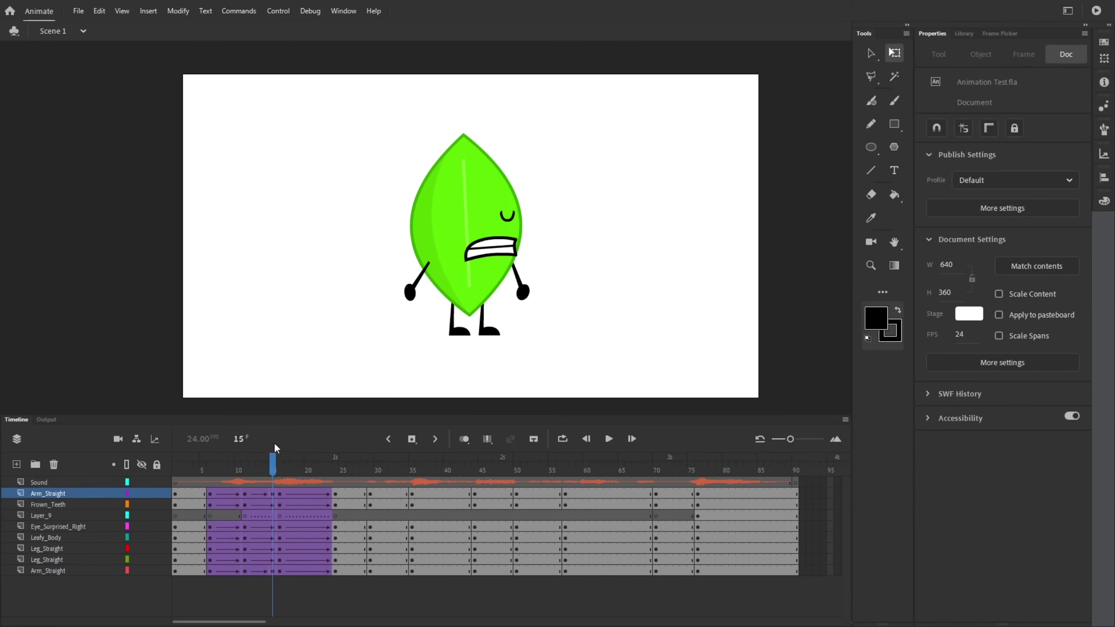
{"action": "left_click_drag", "start_coordinate": [269, 463], "coordinate": [275, 468]}
{"action": "left_click", "coordinate": [413, 299]}
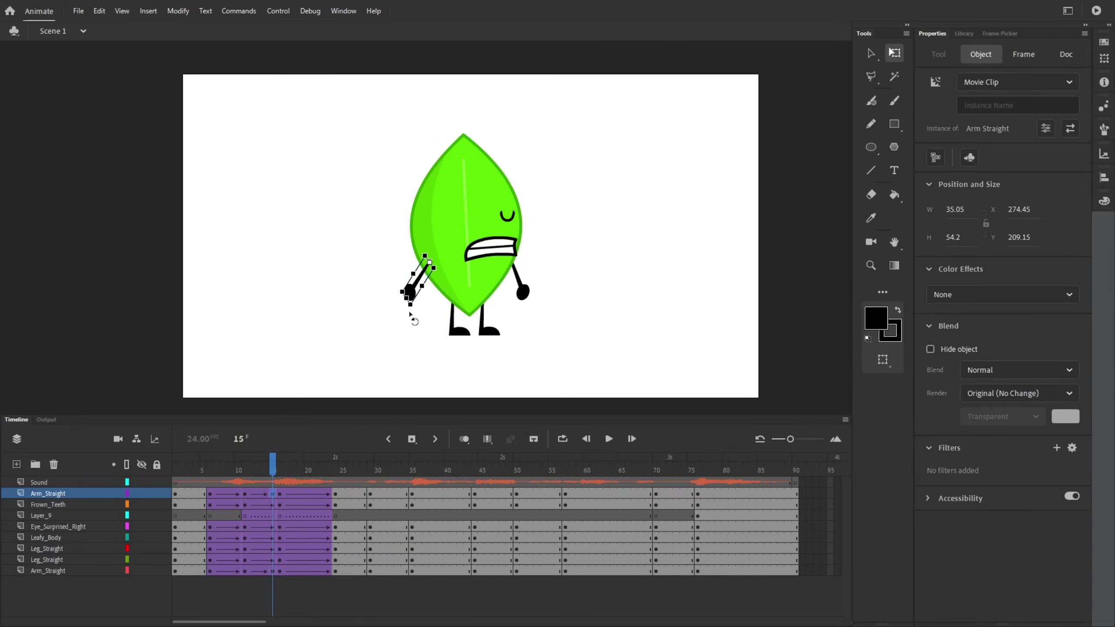
{"action": "left_click", "coordinate": [522, 293]}
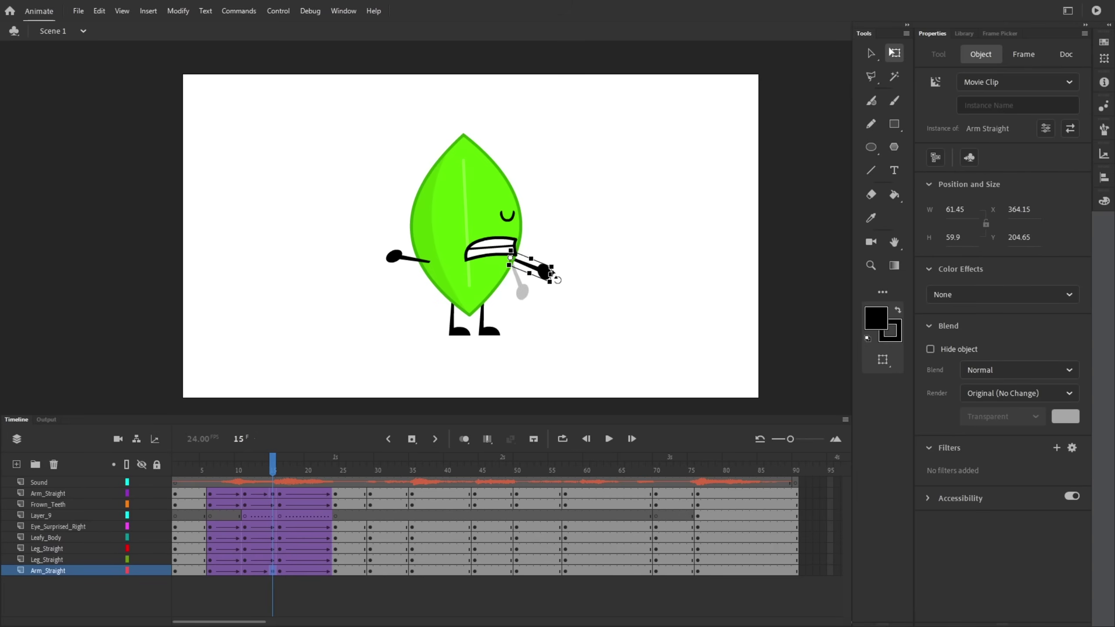
{"action": "left_click", "coordinate": [273, 493]}
Extend the keyframed classic tweens on all body-part layers through the remaining poses up to frame 76
{"action": "left_click_drag", "start_coordinate": [280, 454], "coordinate": [180, 464]}
{"action": "left_click", "coordinate": [346, 497]}
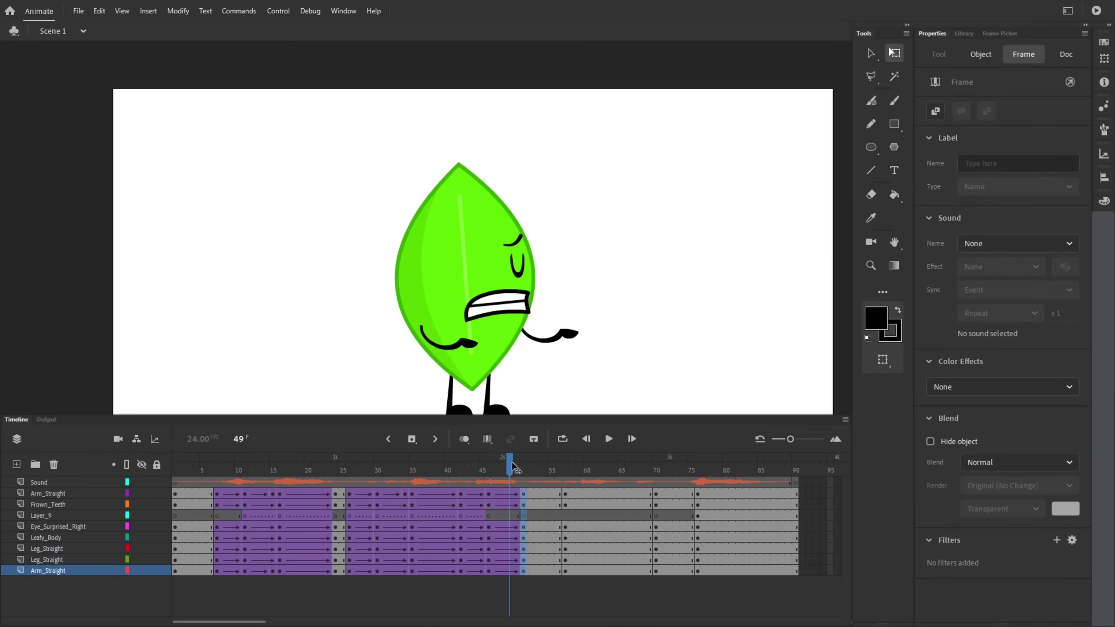
{"action": "left_click_drag", "start_coordinate": [614, 571], "coordinate": [614, 485]}
{"action": "right_click", "coordinate": [656, 571]}
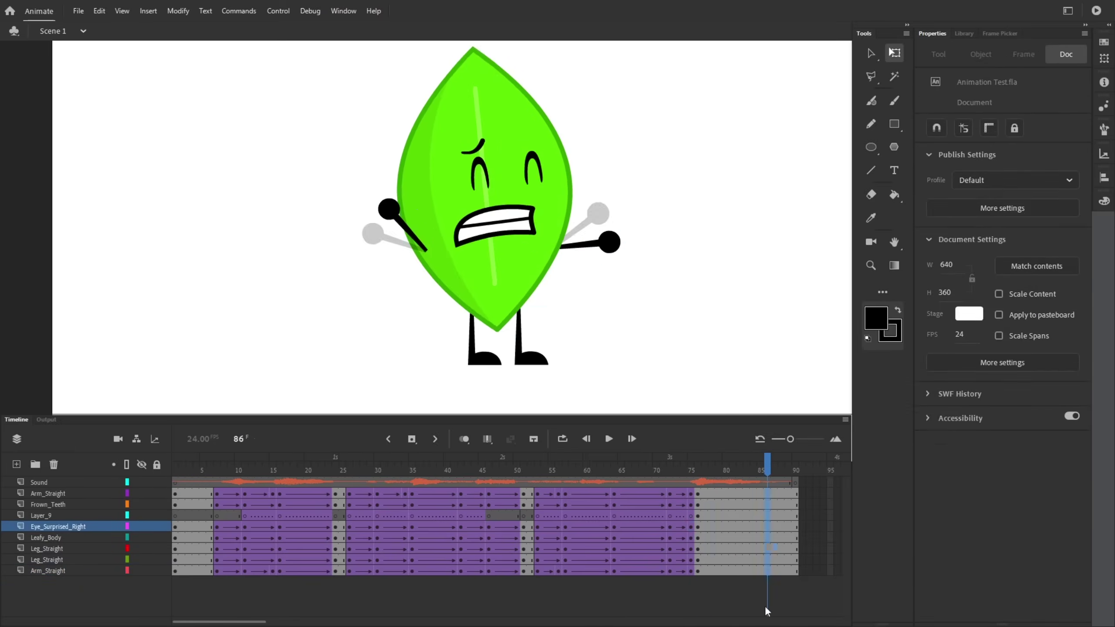
Nudge the pose at frame 86, tween all body-part layers to it from frame 76, and play the animation
{"action": "key", "text": "Up"}
{"action": "key", "text": "Up"}
{"action": "key", "text": "Left"}
{"action": "key", "text": "Return"}
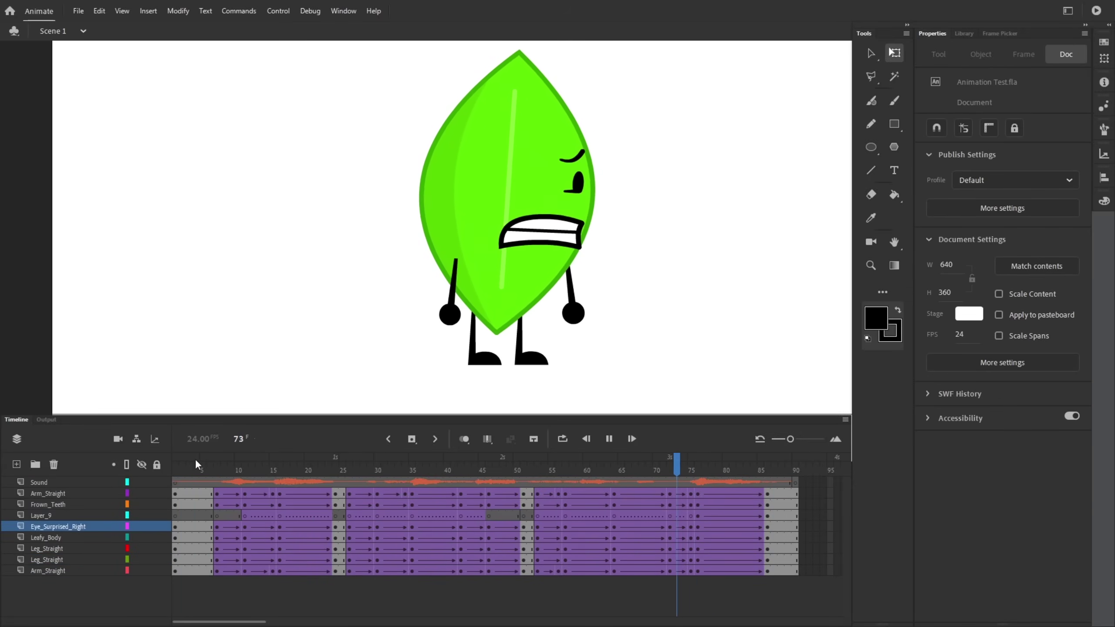
Clear the keyframes from frame 44 to 51 on all body-part layers and scrub through the animation
{"action": "left_click_drag", "start_coordinate": [474, 487], "coordinate": [529, 564]}
{"action": "right_click", "coordinate": [521, 570]}
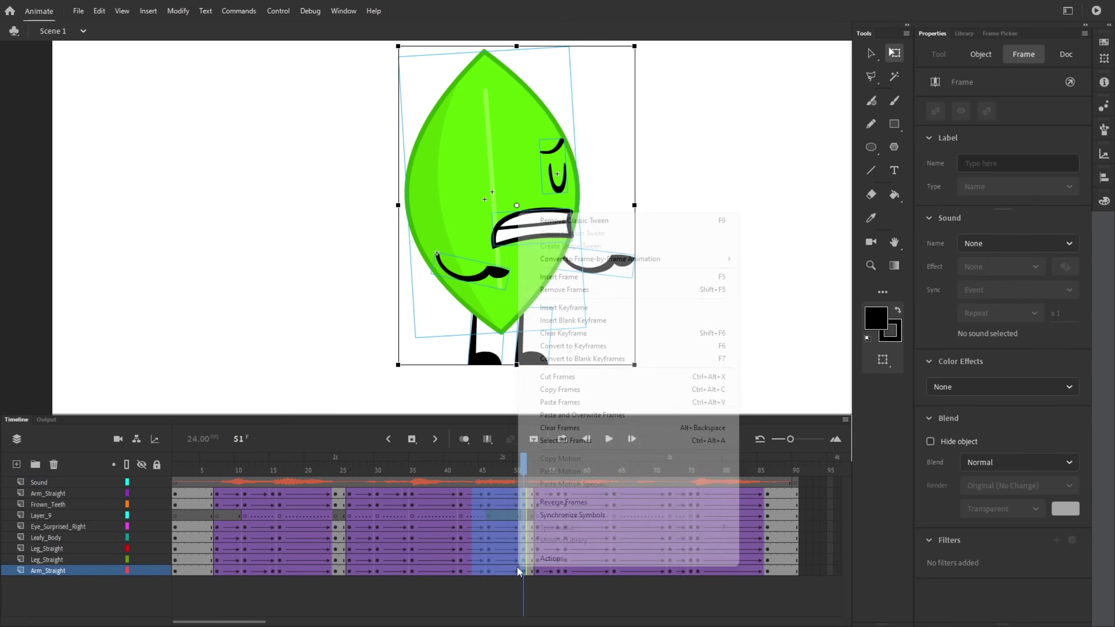
{"action": "left_click", "coordinate": [590, 337]}
{"action": "left_click_drag", "start_coordinate": [345, 462], "coordinate": [747, 460]}
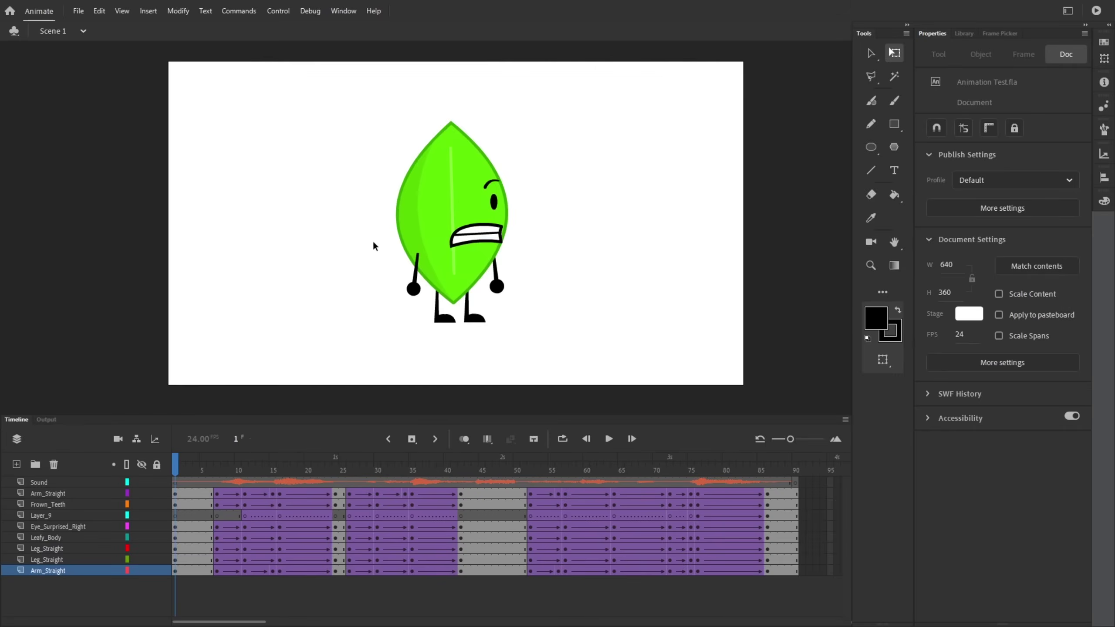
Convert frames 7 to 85 of the Frown_Teeth mouth layer to individual keyframes
{"action": "scroll", "coordinate": [589, 216], "scroll_direction": "up", "scroll_amount": 3}
{"action": "left_click", "coordinate": [391, 296]}
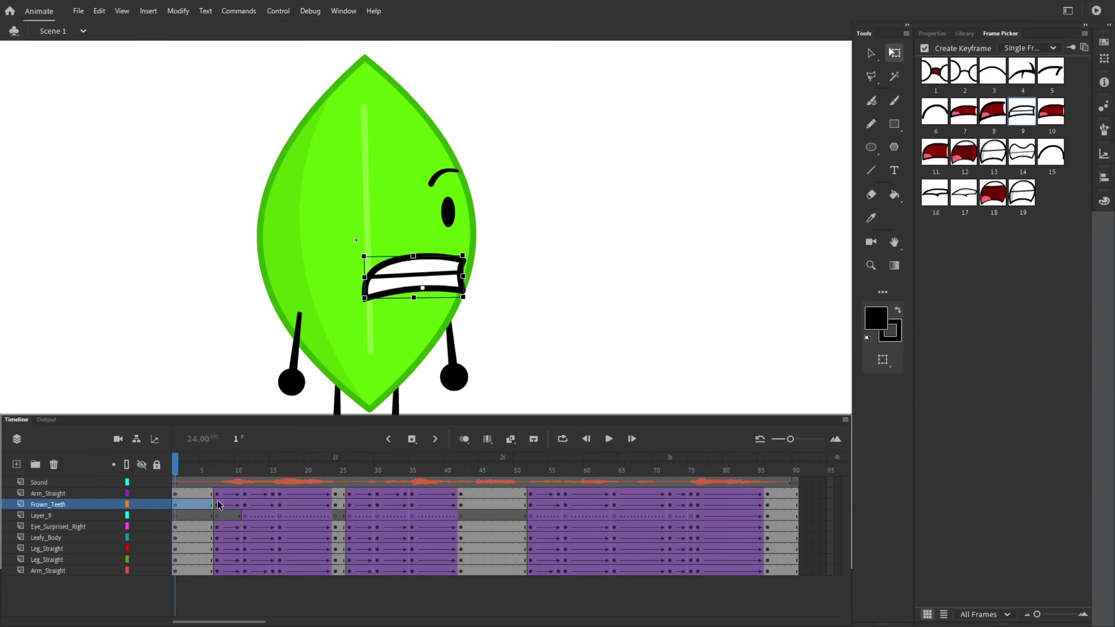
{"action": "left_click_drag", "start_coordinate": [218, 505], "coordinate": [762, 509]}
{"action": "right_click", "coordinate": [762, 506]}
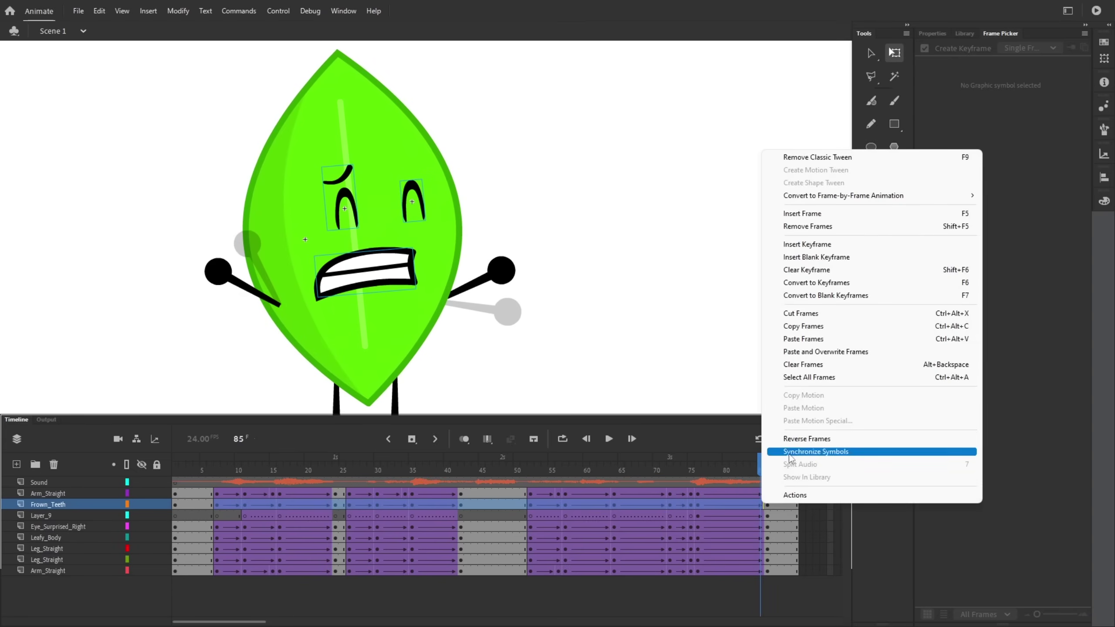
{"action": "left_click", "coordinate": [832, 283]}
Try mouth shapes 10, 7, 9, 3, 16 and 21 on the mouth symbol at frame 8
{"action": "left_click", "coordinate": [223, 470]}
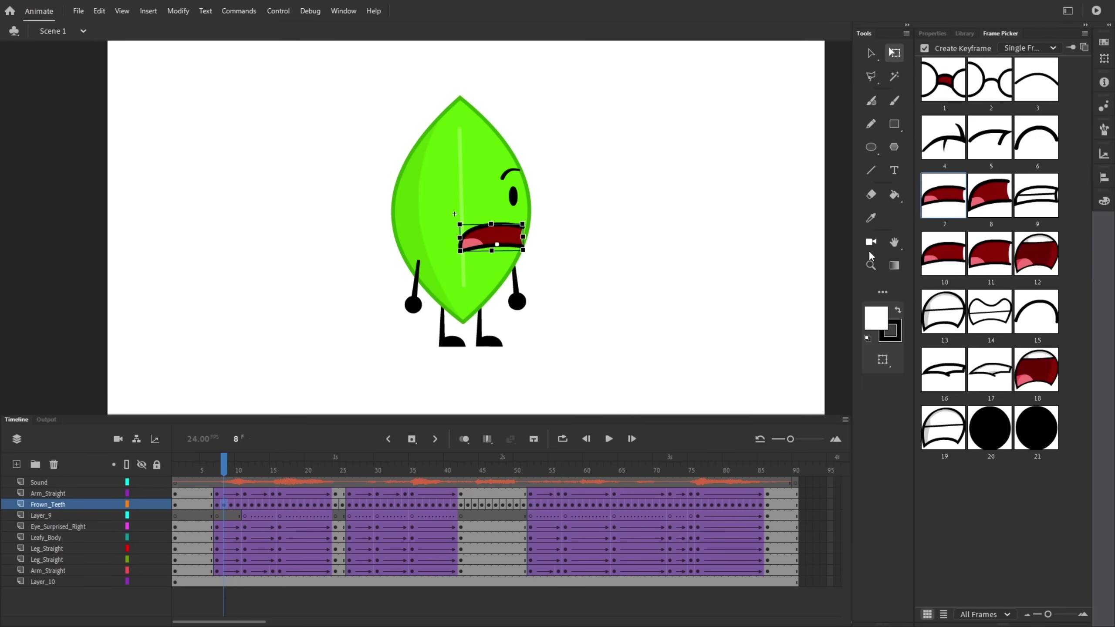
{"action": "left_click", "coordinate": [947, 255]}
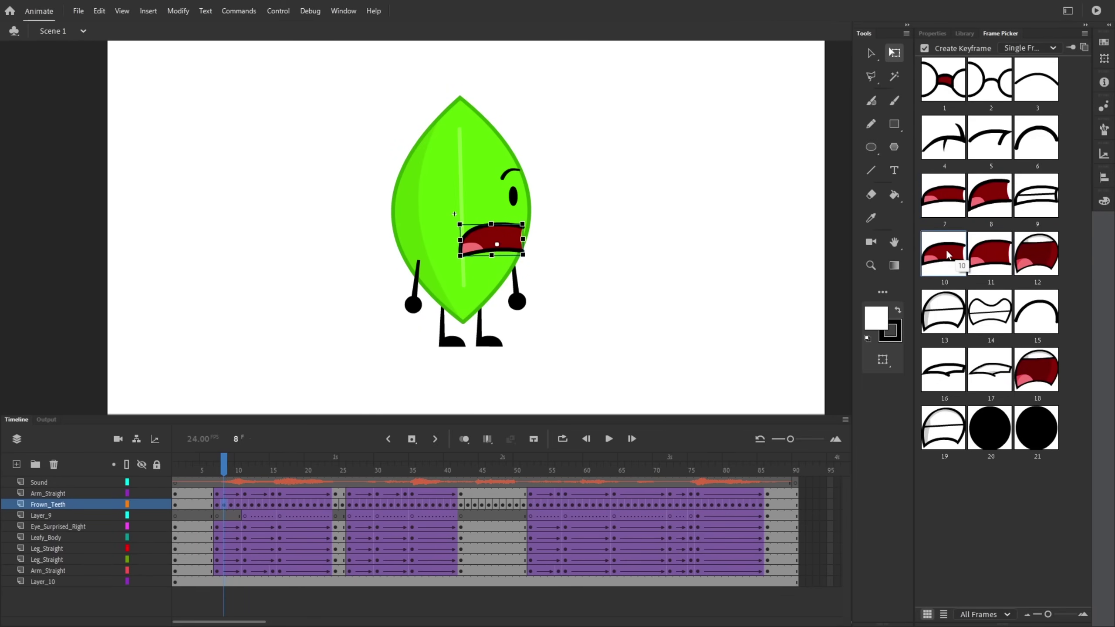
{"action": "left_click", "coordinate": [945, 207]}
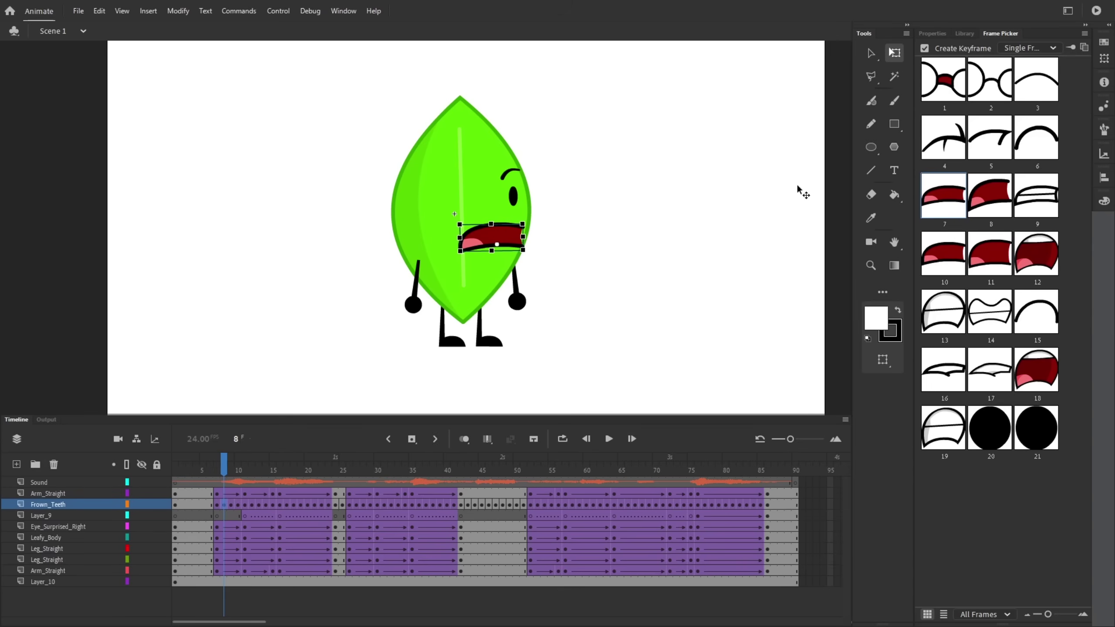
{"action": "left_click", "coordinate": [1036, 196]}
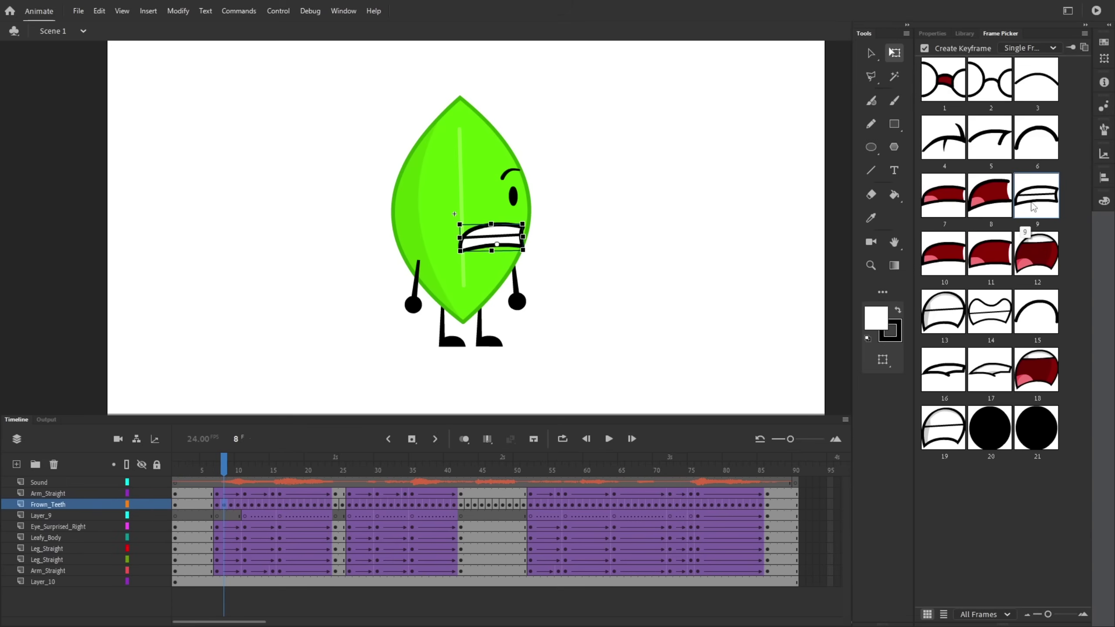
{"action": "left_click", "coordinate": [1037, 79]}
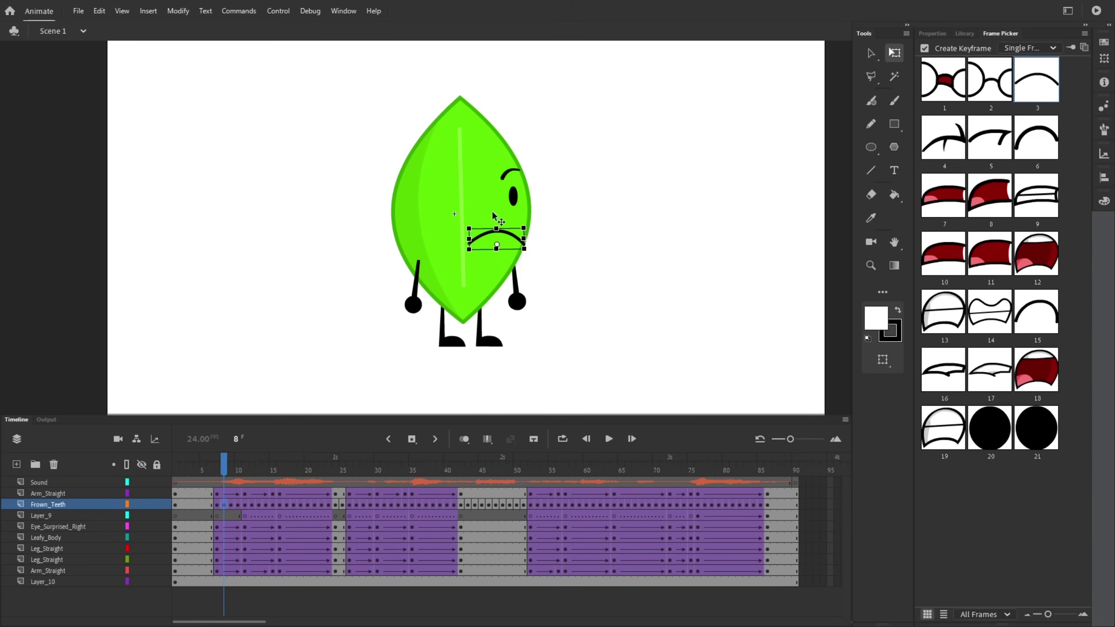
{"action": "left_click", "coordinate": [943, 369]}
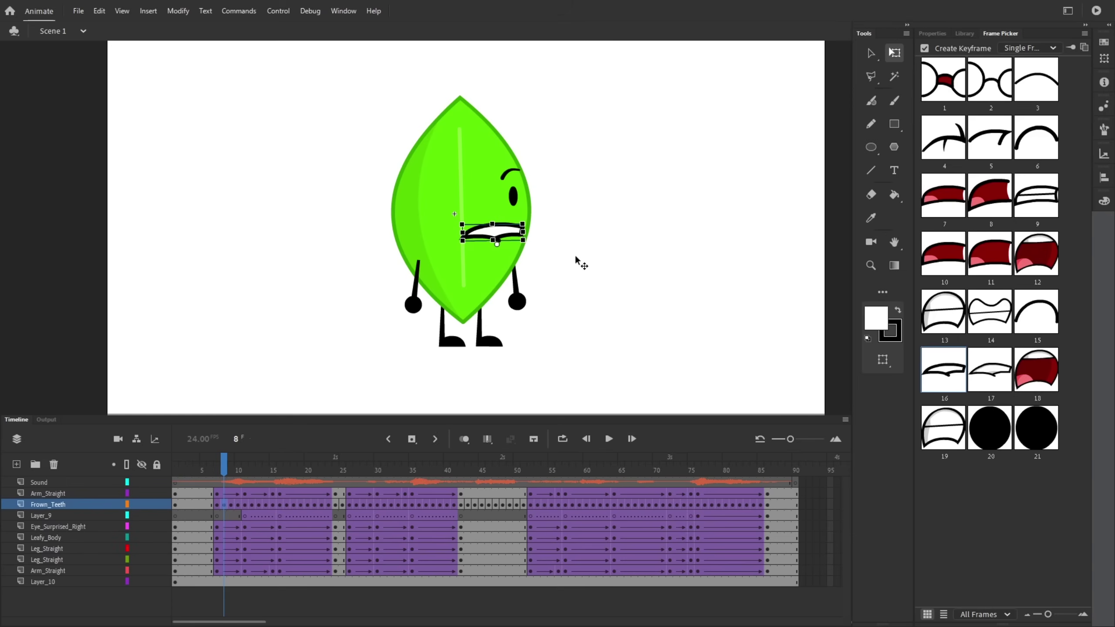
{"action": "left_click", "coordinate": [1037, 428]}
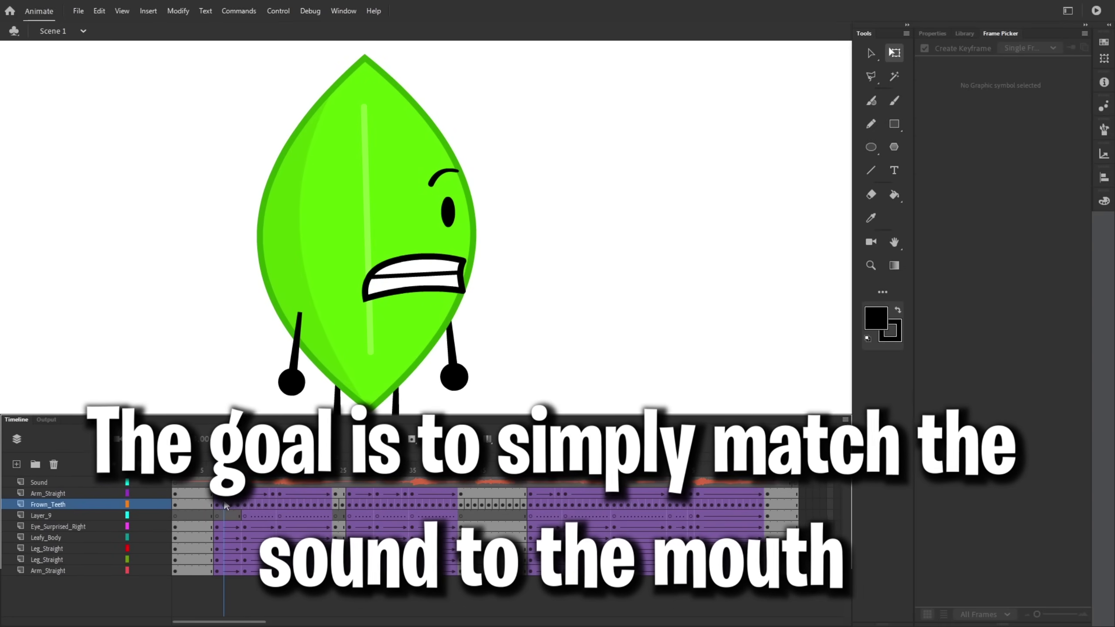
Set the mouth symbol to shape 7 at frame 8, round shape 20 at frame 9 and shape 21 at frame 10
{"action": "left_click", "coordinate": [226, 506]}
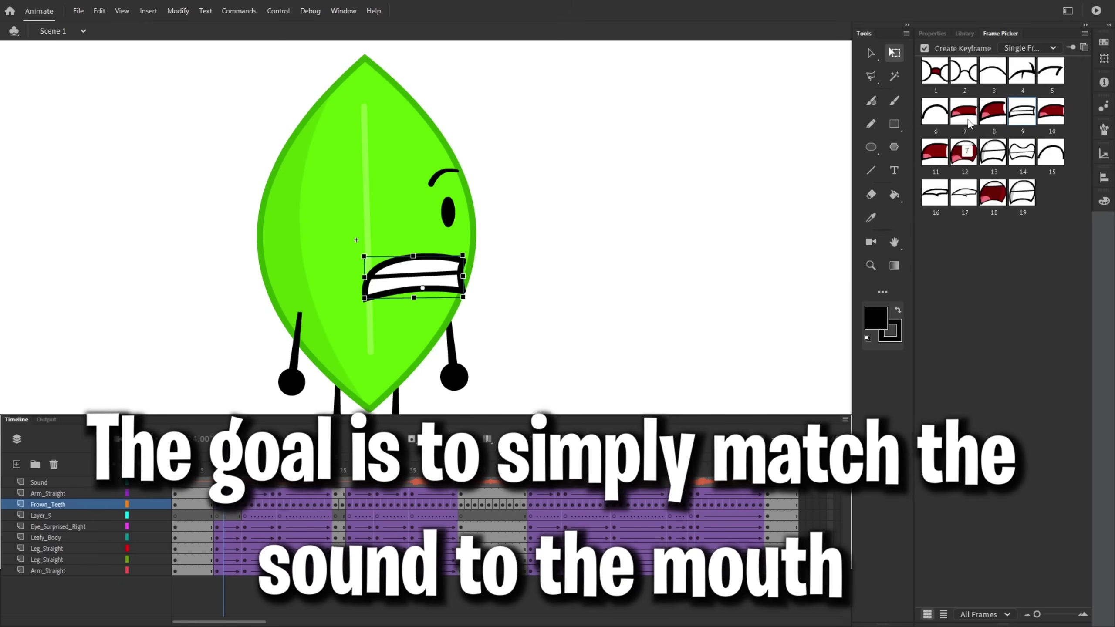
{"action": "left_click", "coordinate": [968, 122]}
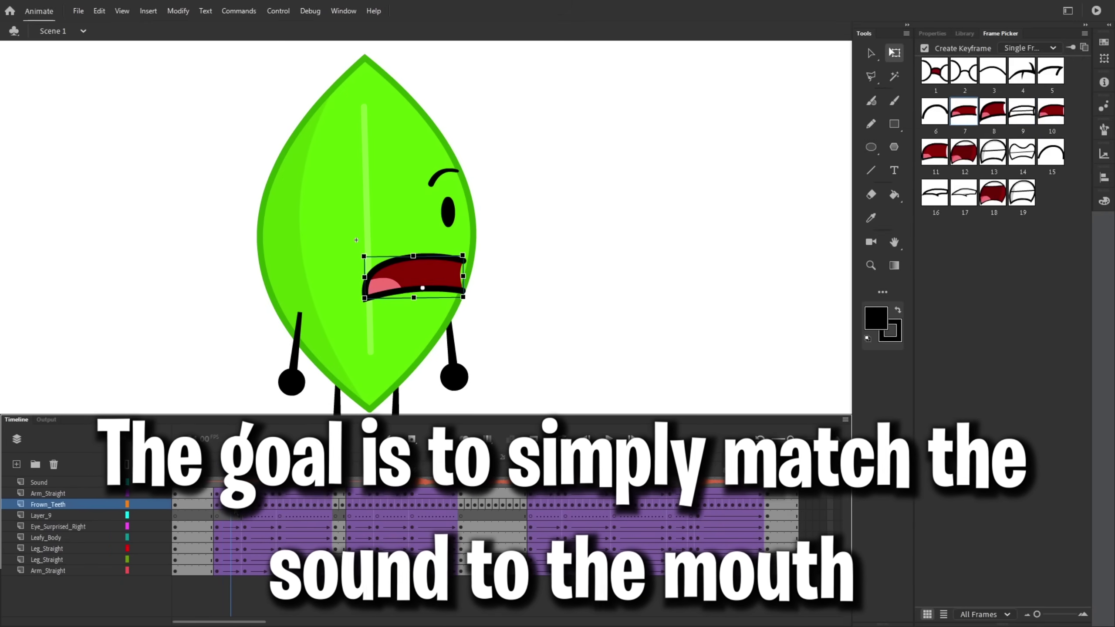
{"action": "key", "text": "."}
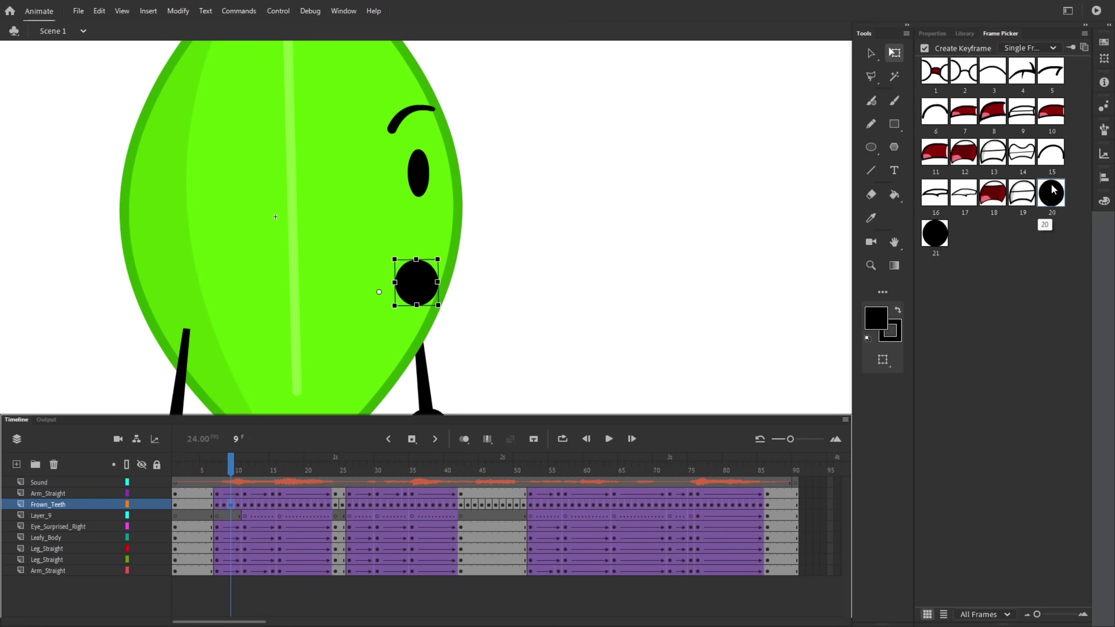
{"action": "key", "text": "."}
{"action": "left_click", "coordinate": [944, 226]}
Scrub the sound just past frame 10 and set the mouth symbol to shape 21 at frames 11 and 12
{"action": "left_click_drag", "start_coordinate": [242, 460], "coordinate": [280, 468]}
{"action": "left_click", "coordinate": [246, 504]}
{"action": "left_click", "coordinate": [932, 243]}
{"action": "left_click", "coordinate": [253, 505]}
{"action": "left_click", "coordinate": [933, 240]}
Match the mouth to the waveform from frame 15 to 20, with an open mouth at frame 15 and round shape 20 at frame 20
{"action": "left_click", "coordinate": [273, 505]}
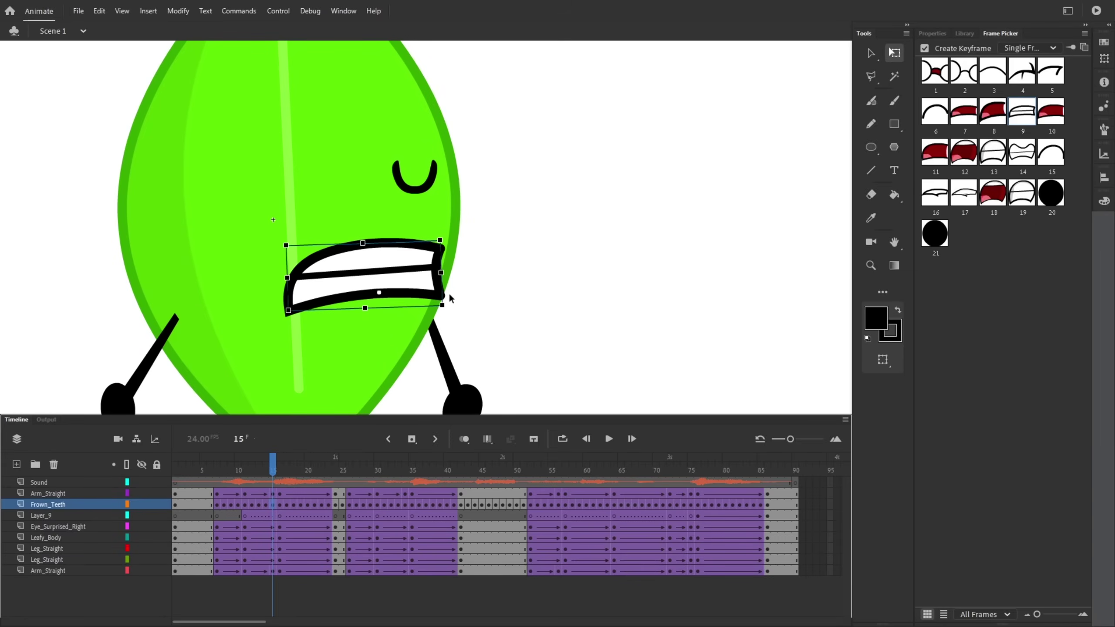
{"action": "key", "text": "."}
{"action": "left_click_drag", "start_coordinate": [281, 470], "coordinate": [286, 470]}
{"action": "left_click", "coordinate": [287, 505]}
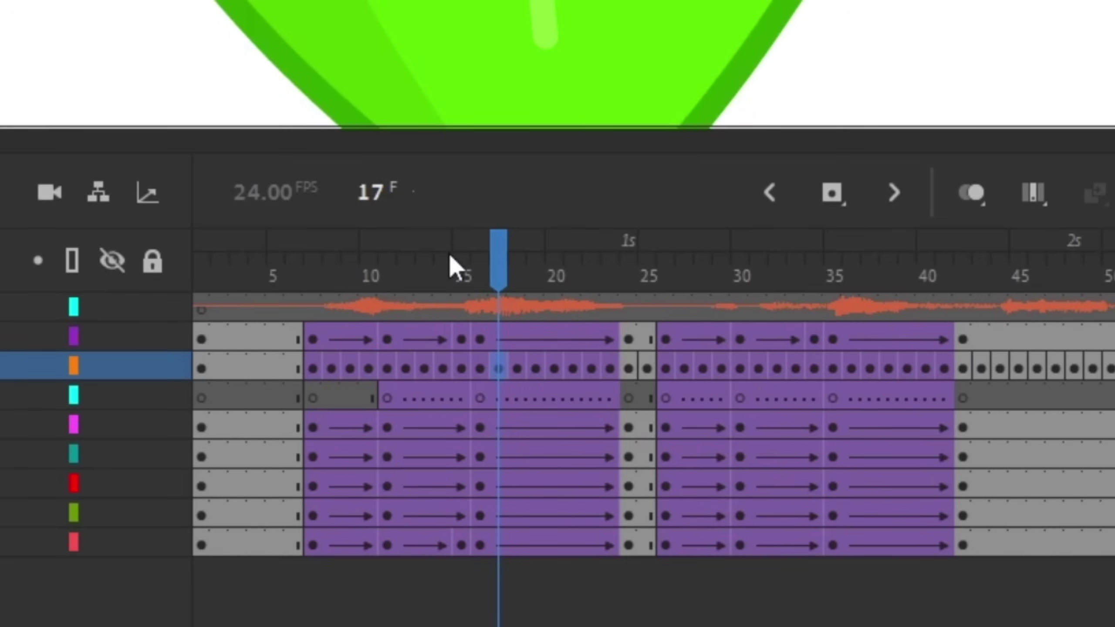
{"action": "key", "text": "."}
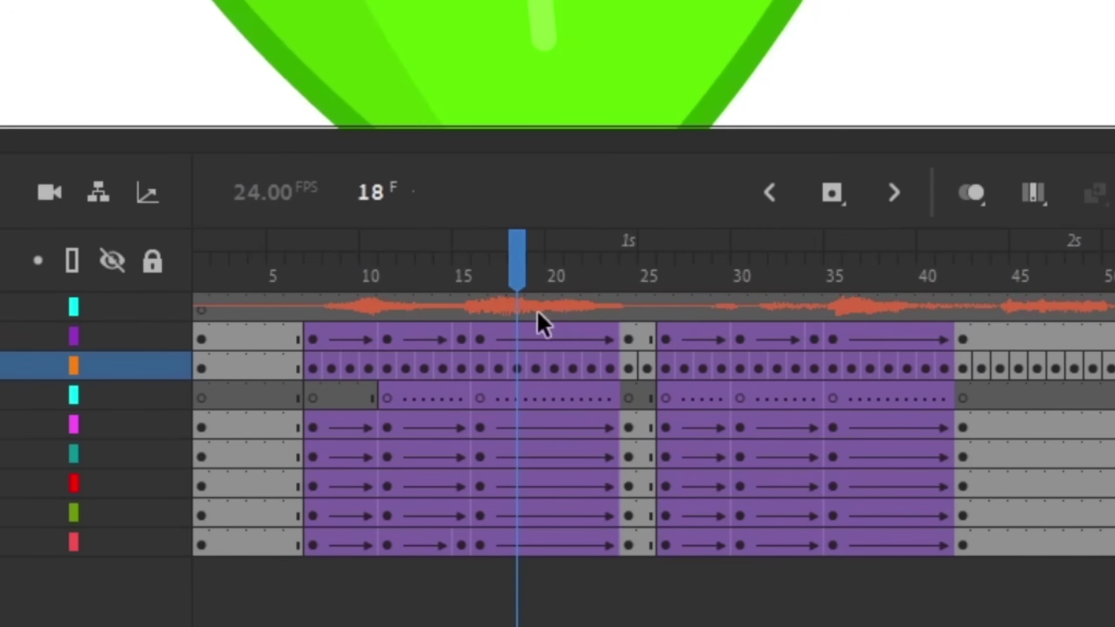
{"action": "mouse_move", "coordinate": [505, 292]}
{"action": "left_mouse_down"}
{"action": "mouse_move", "coordinate": [539, 278]}
{"action": "mouse_move", "coordinate": [456, 279]}
{"action": "mouse_move", "coordinate": [498, 278]}
{"action": "left_mouse_up"}
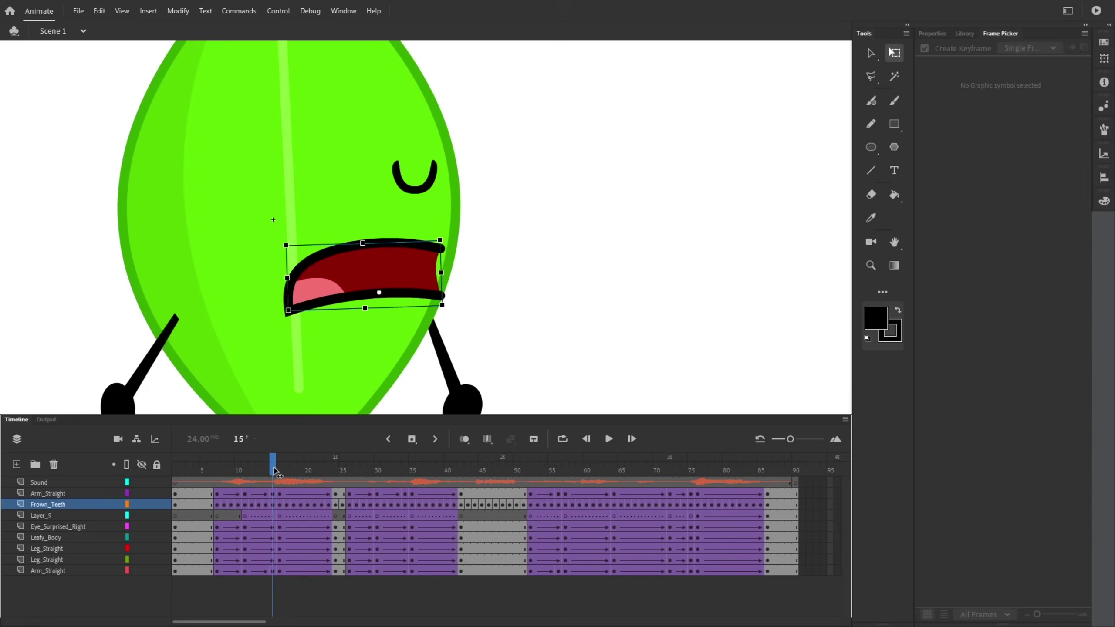
{"action": "mouse_move", "coordinate": [288, 472]}
{"action": "left_mouse_down"}
{"action": "mouse_move", "coordinate": [281, 466]}
{"action": "mouse_move", "coordinate": [305, 461]}
{"action": "left_mouse_up"}
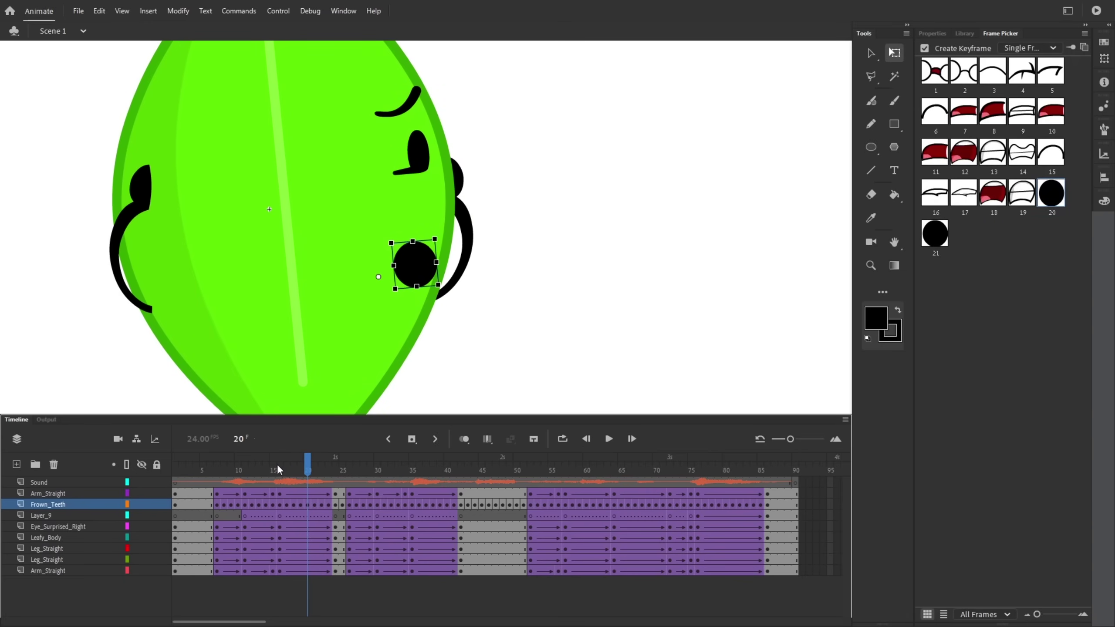
Continue matching mouth shapes to the sound on the remaining Frown_Teeth keyframes, using shape 7 around frame 50
{"action": "left_click_drag", "start_coordinate": [300, 464], "coordinate": [399, 461]}
{"action": "left_click", "coordinate": [323, 483]}
{"action": "left_click", "coordinate": [426, 506]}
{"action": "left_click", "coordinate": [517, 505]}
{"action": "left_click", "coordinate": [964, 110]}
{"action": "left_click_drag", "start_coordinate": [517, 461], "coordinate": [572, 461]}
{"action": "left_click", "coordinate": [652, 506]}
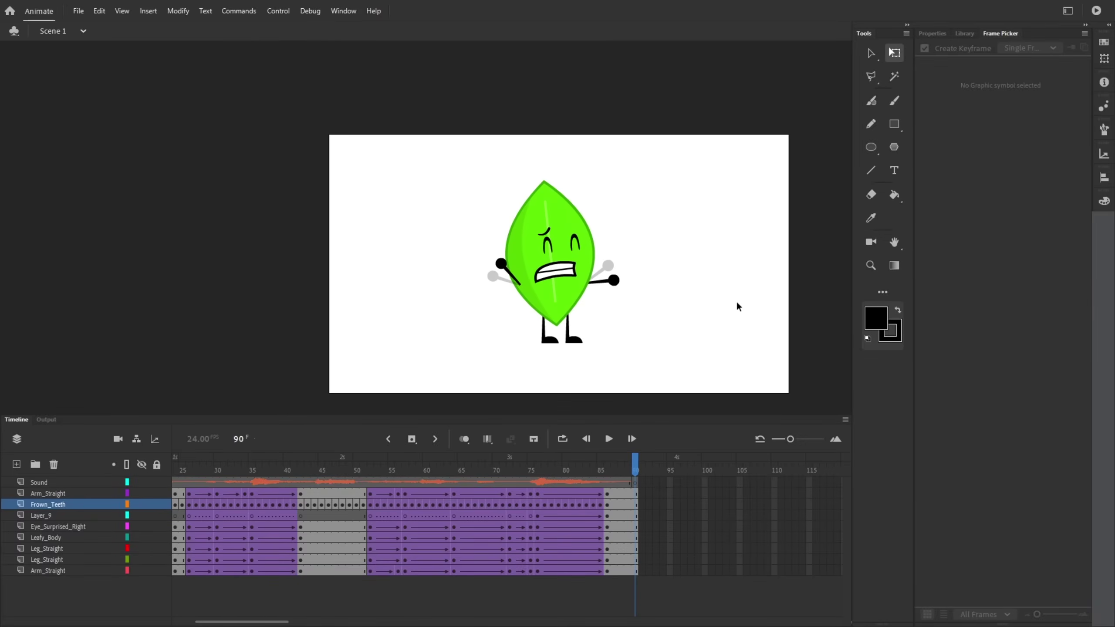
Play the animation from the start and scrub through it to check the mouth shapes against the sound
{"action": "scroll", "coordinate": [737, 305], "scroll_direction": "up", "scroll_amount": 1}
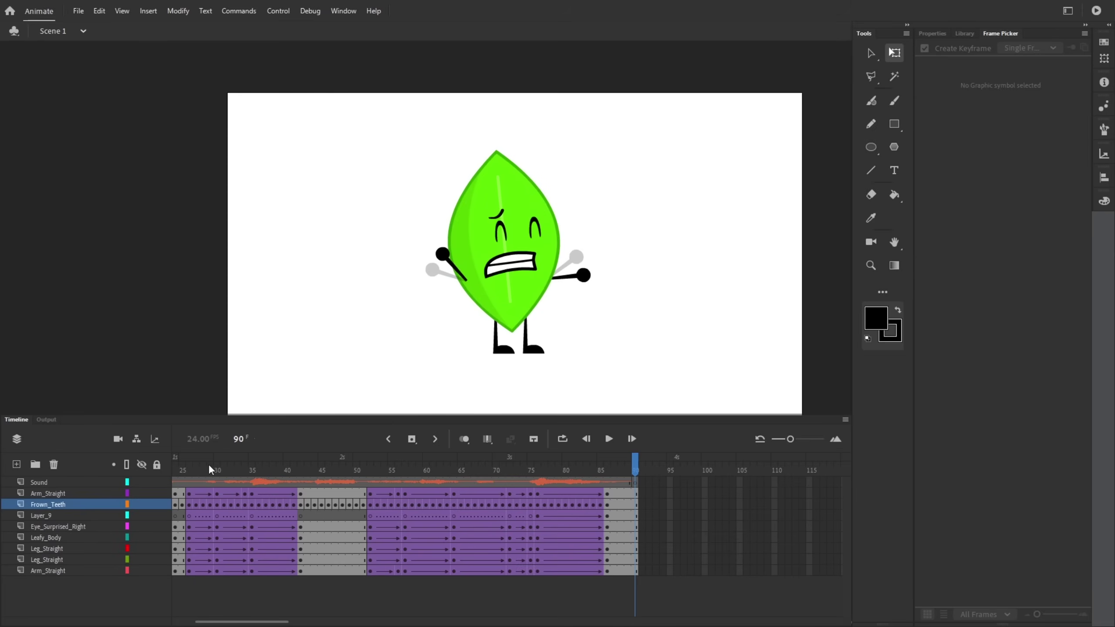
{"action": "left_click_drag", "start_coordinate": [210, 468], "coordinate": [6, 480]}
{"action": "key", "text": "Return"}
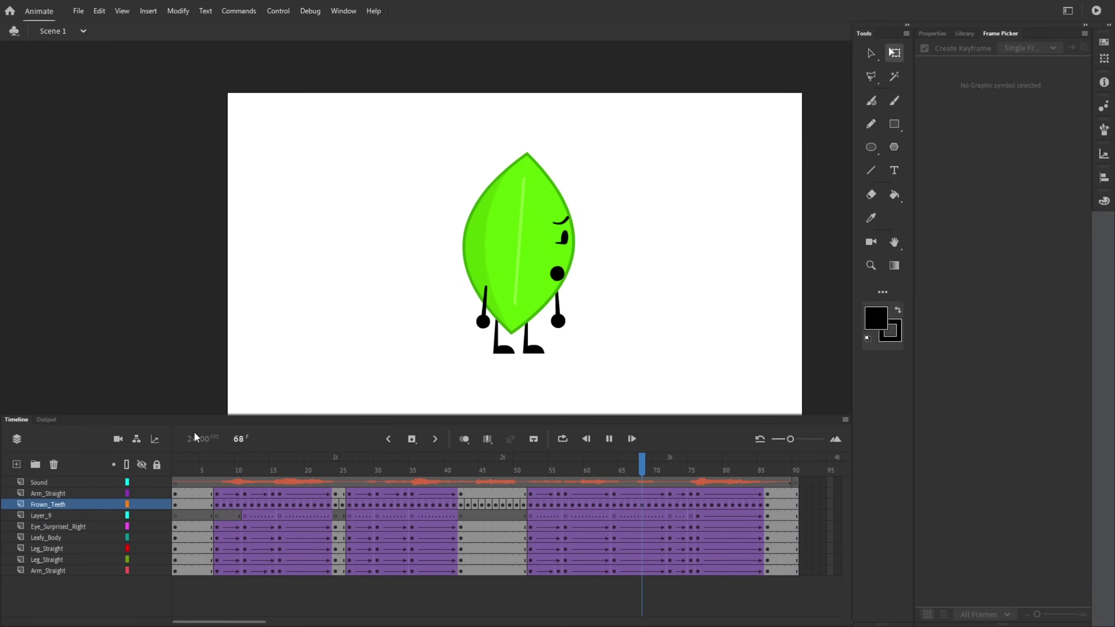
{"action": "left_click_drag", "start_coordinate": [252, 466], "coordinate": [615, 448]}
{"action": "left_click", "coordinate": [300, 493]}
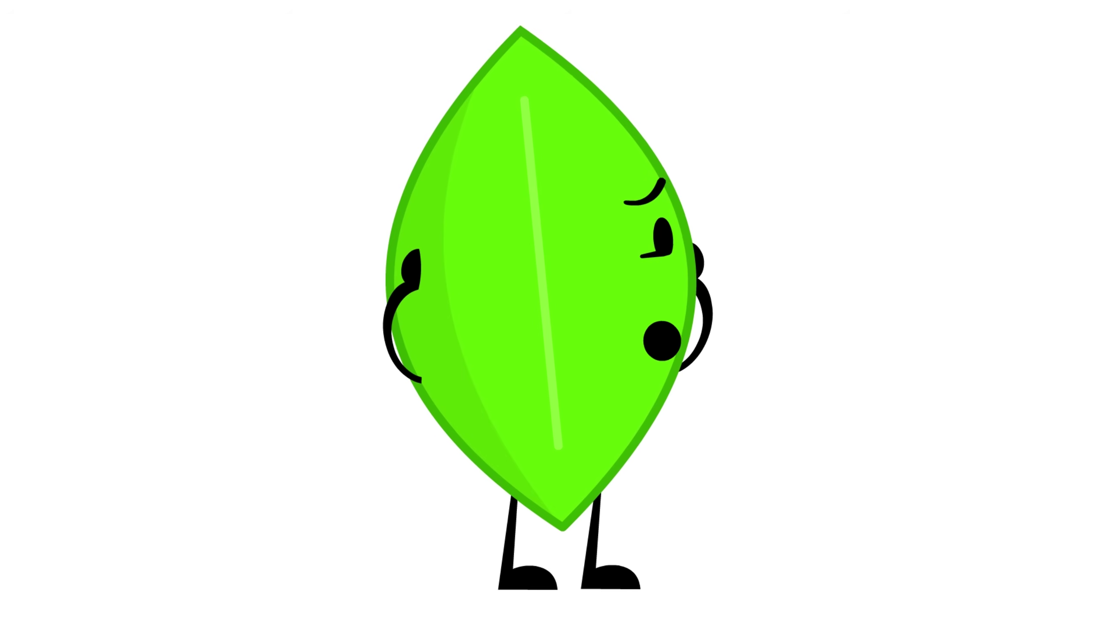